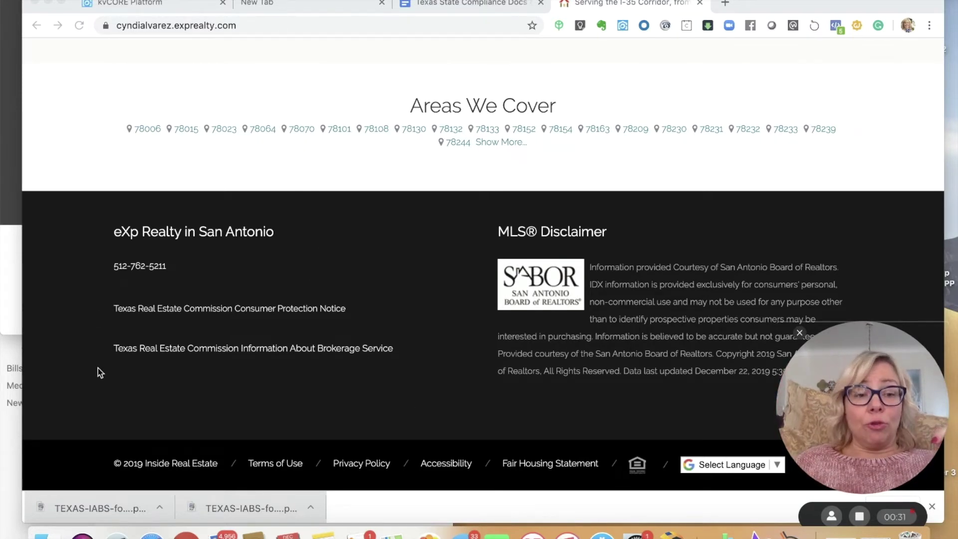
- Check the agent site footer's TREC Consumer Protection and IABS links, then close that site
{"action": "left_click", "coordinate": [127, 313]}
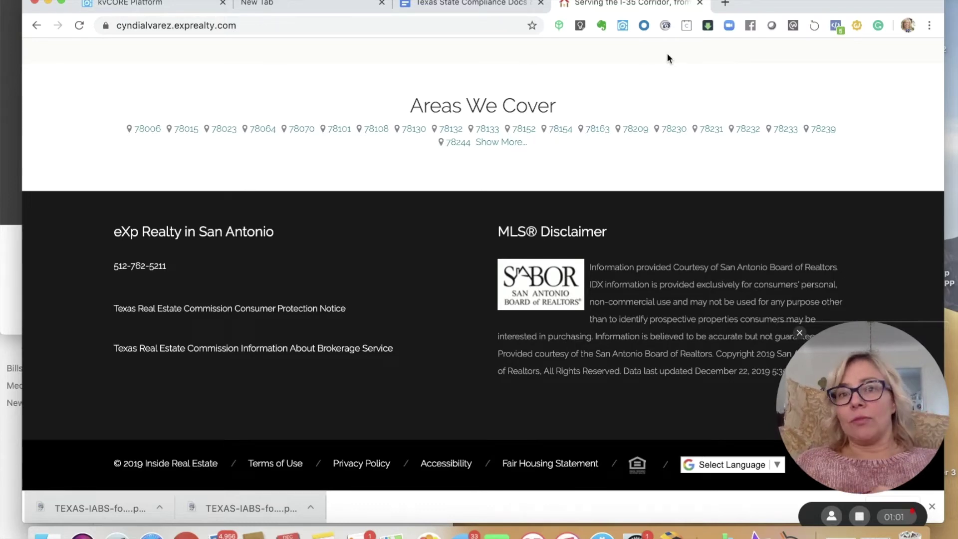
{"action": "left_click", "coordinate": [699, 4]}
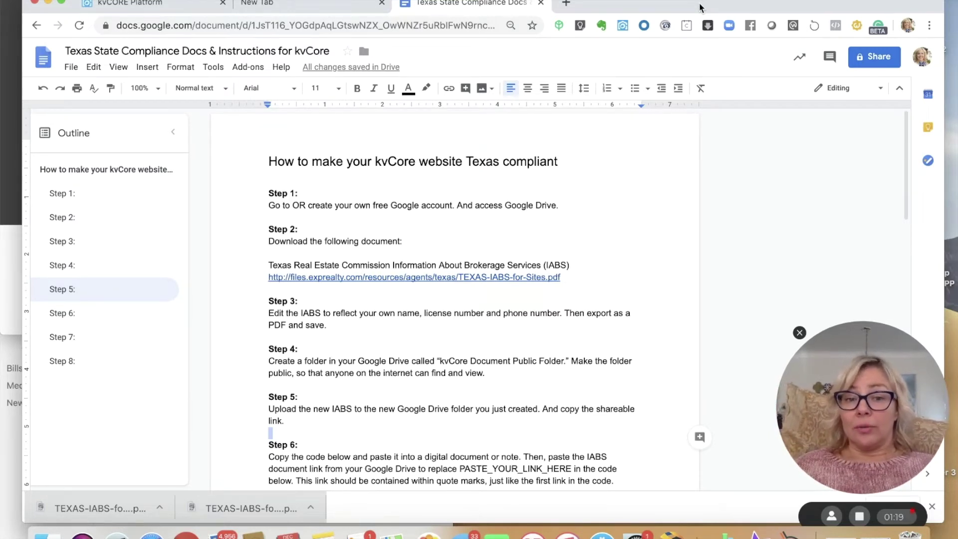
- Look over Step 1 of the kvCore compliance instructions, then switch to the blank Google tab
{"action": "left_click", "coordinate": [414, 192]}
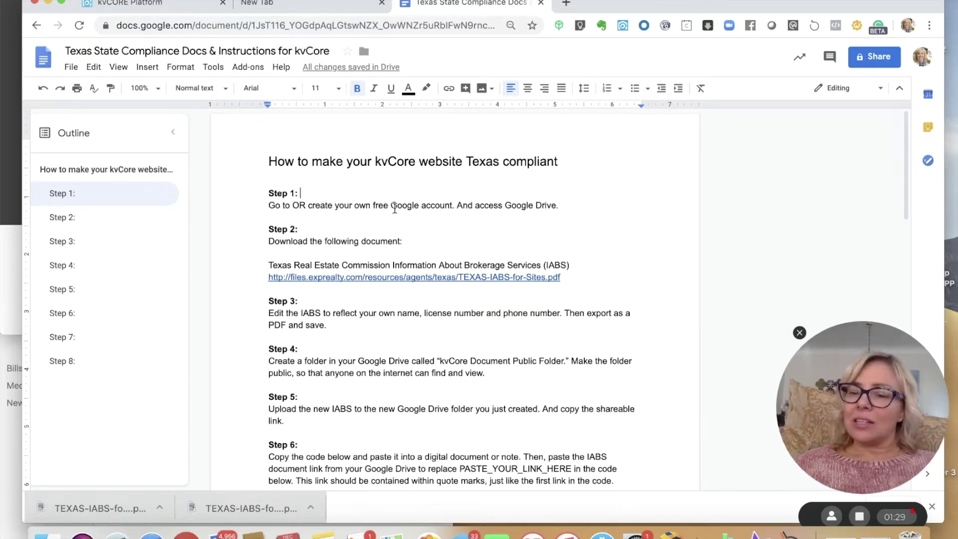
{"action": "left_click", "coordinate": [330, 3]}
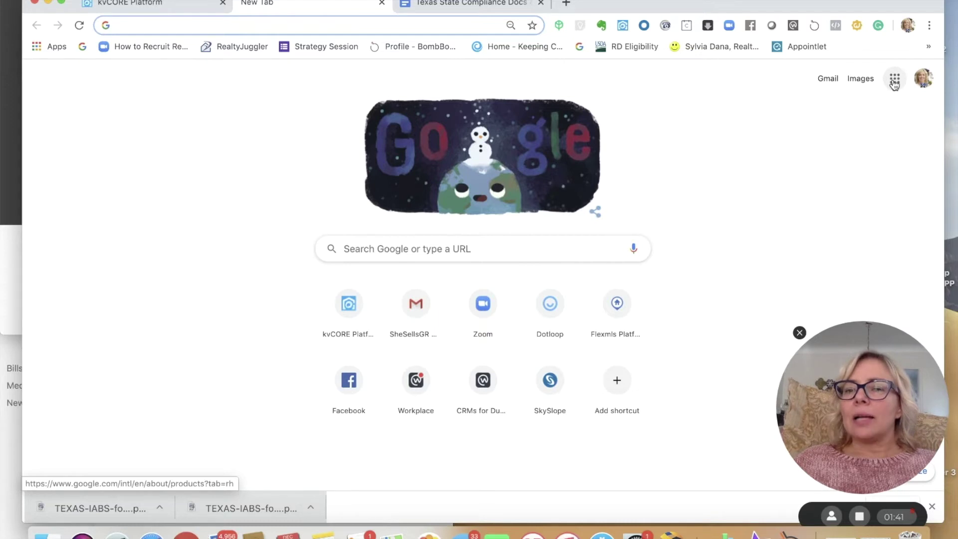
- Open My Drive from the Google apps grid, then open the Step 2 IABS PDF link in a new tab
{"action": "left_click", "coordinate": [895, 81]}
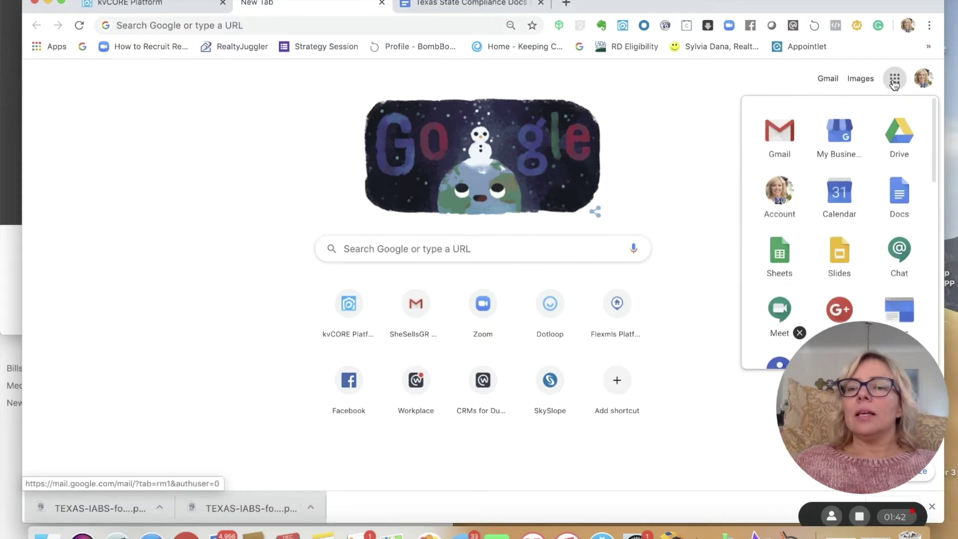
{"action": "left_click", "coordinate": [899, 133]}
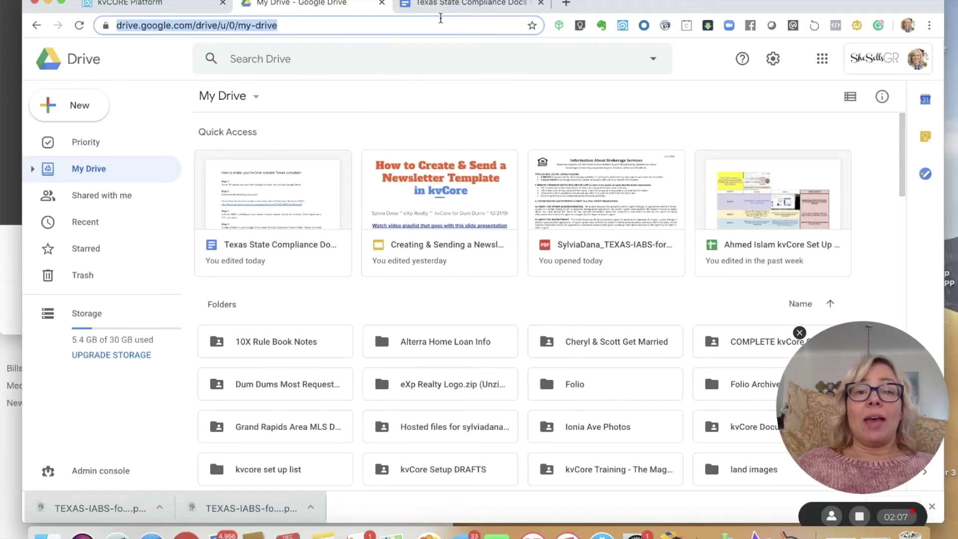
{"action": "left_click", "coordinate": [440, 7]}
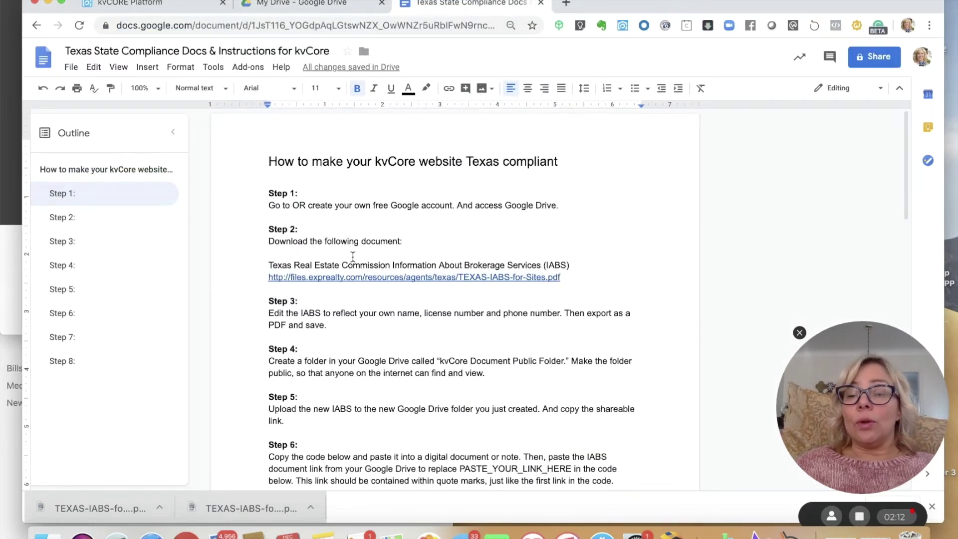
{"action": "left_click", "coordinate": [345, 278]}
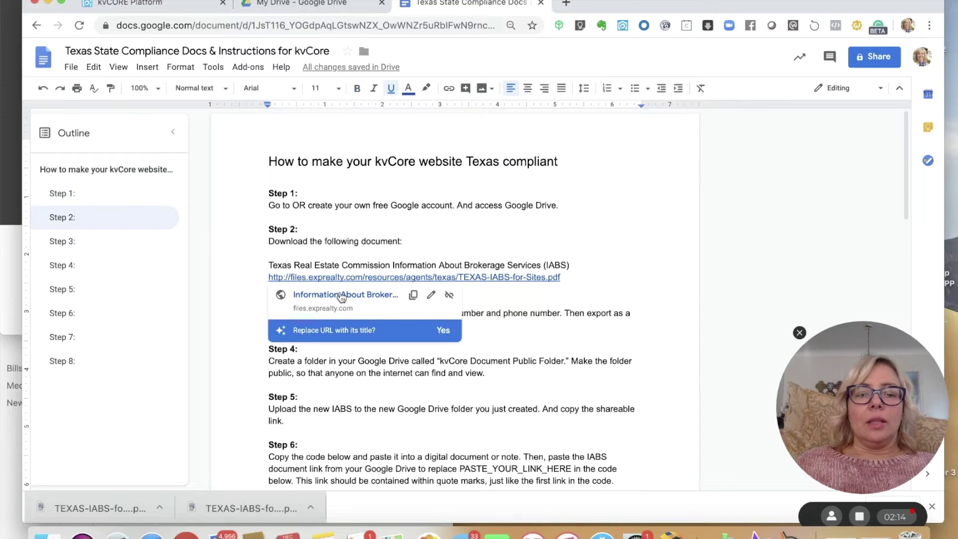
{"action": "left_click", "coordinate": [341, 296]}
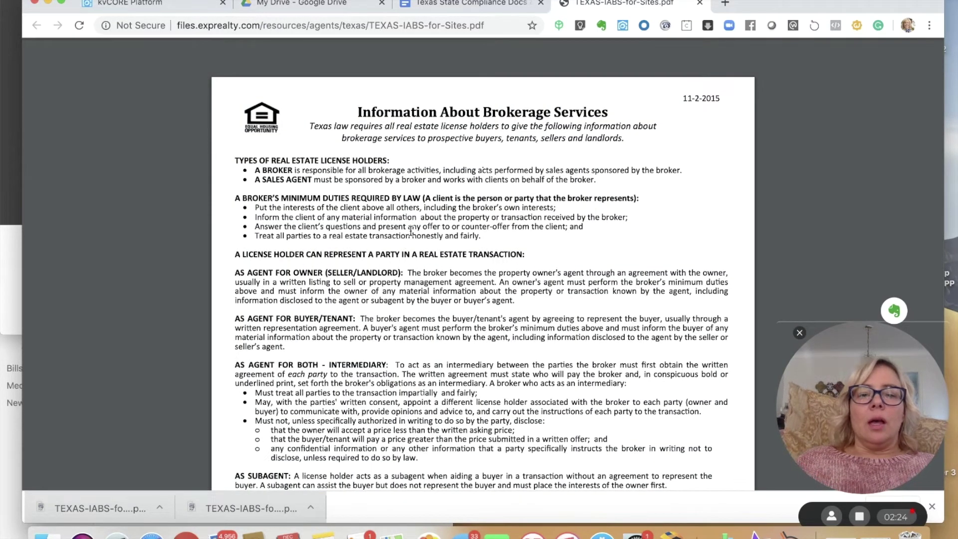
- Save TEXAS-IABS-for-Sites.pdf into Downloads and open the downloaded copy in Preview
{"action": "left_click_drag", "start_coordinate": [411, 231], "coordinate": [387, 528]}
{"action": "left_click", "coordinate": [272, 433]}
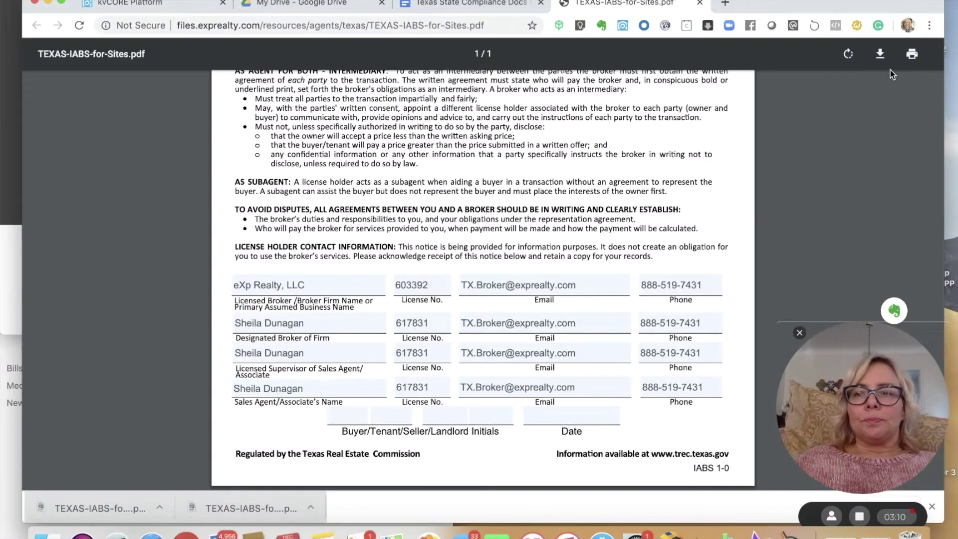
{"action": "left_click", "coordinate": [880, 53]}
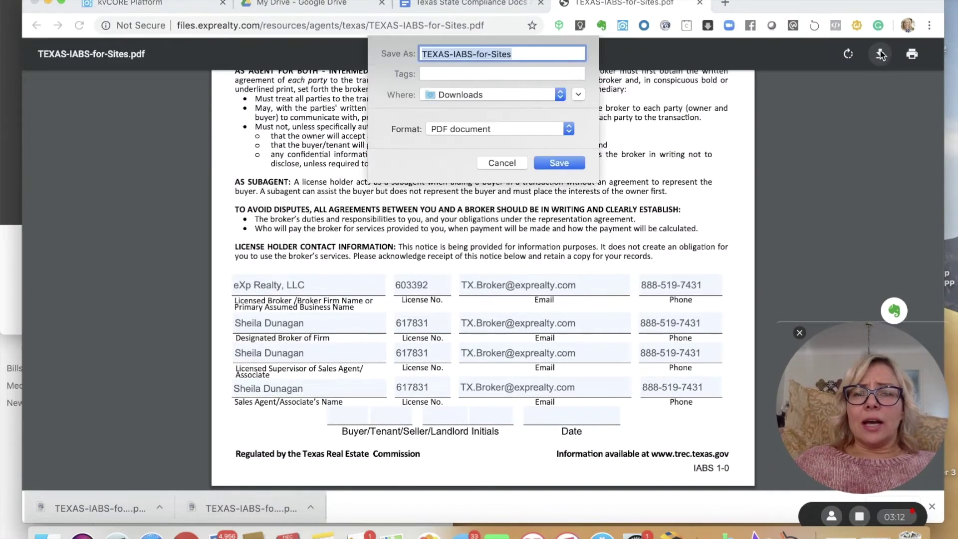
{"action": "left_click", "coordinate": [568, 159]}
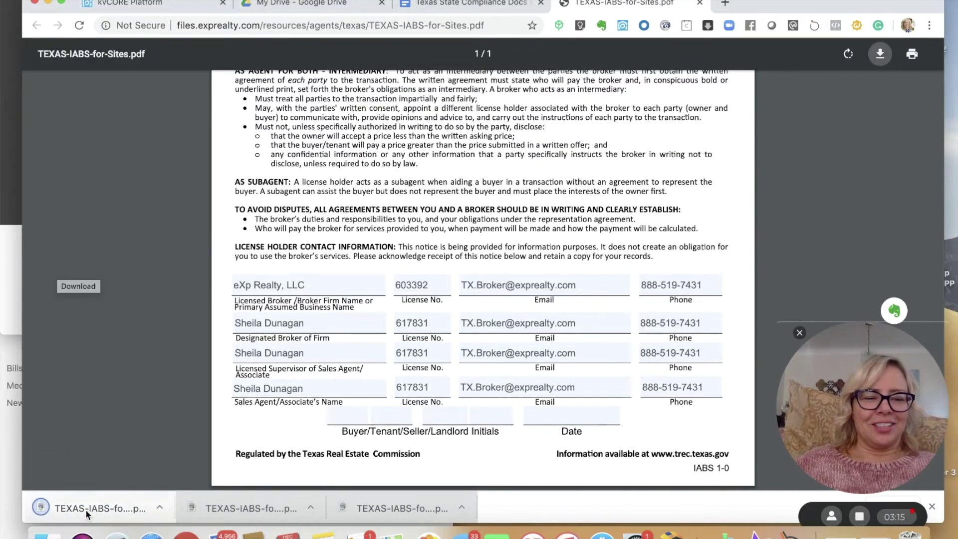
{"action": "left_click_drag", "start_coordinate": [95, 508], "coordinate": [949, 185]}
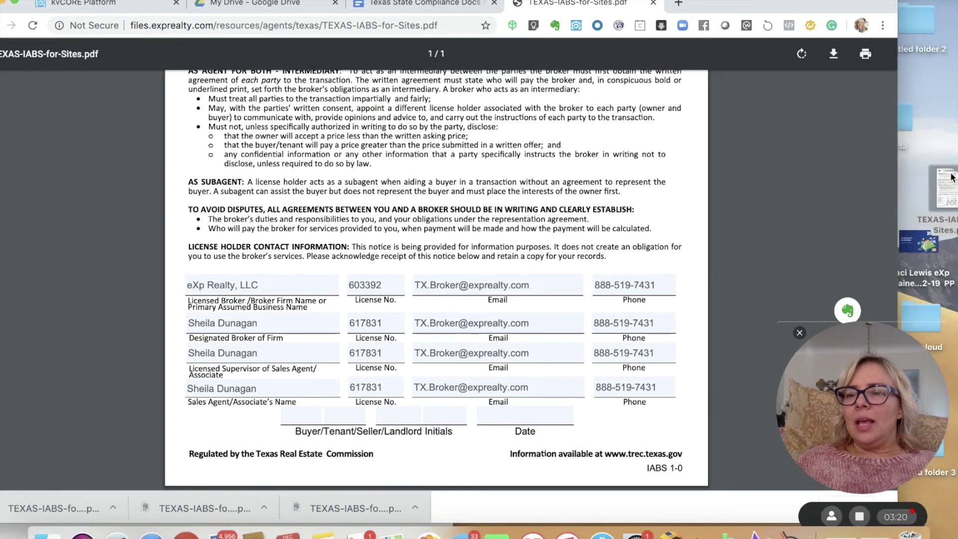
{"action": "double_click", "coordinate": [946, 187]}
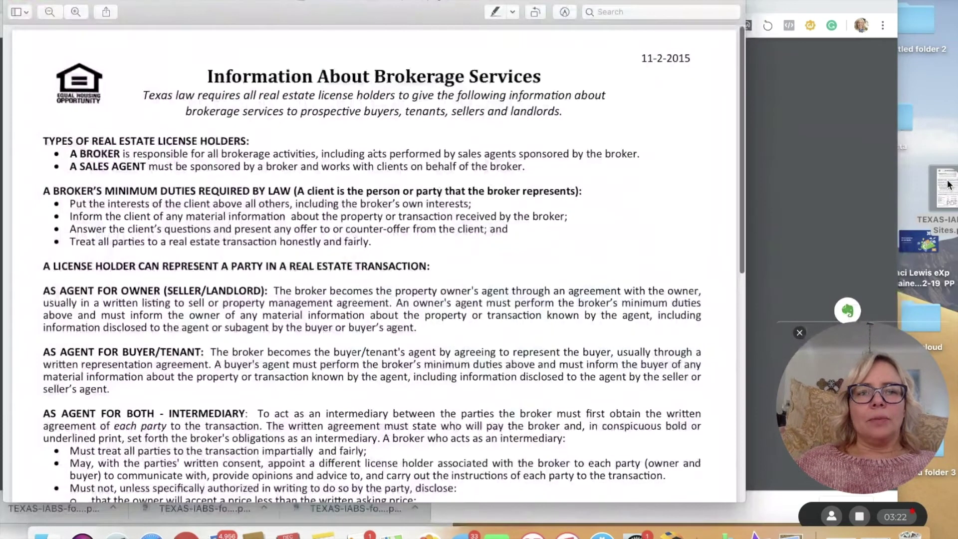
- Replace the Sales Agent name on the IABS form with the agent's full name
{"action": "left_click_drag", "start_coordinate": [293, 10], "coordinate": [356, 9]}
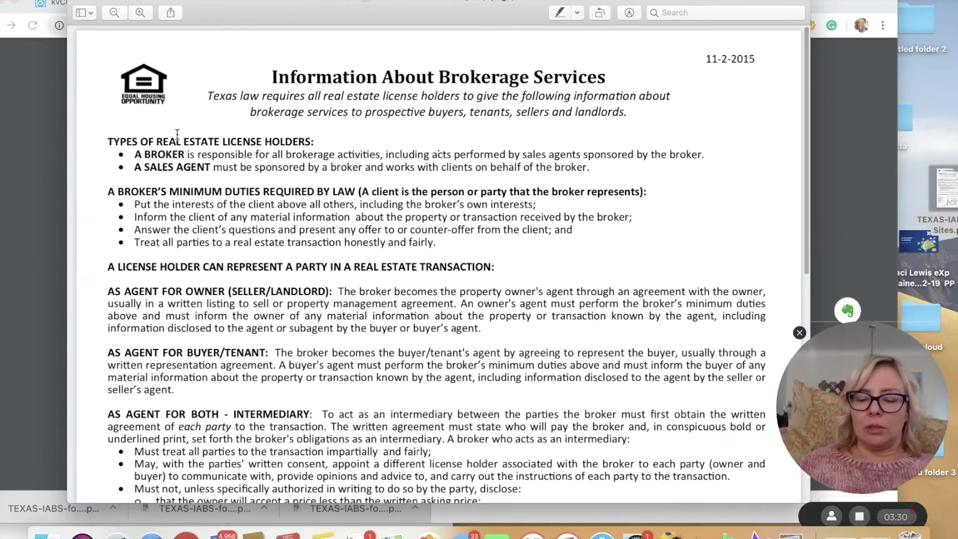
{"action": "scroll", "coordinate": [176, 132], "scroll_direction": "down", "scroll_amount": 5}
{"action": "scroll", "coordinate": [177, 134], "scroll_direction": "down", "scroll_amount": 15}
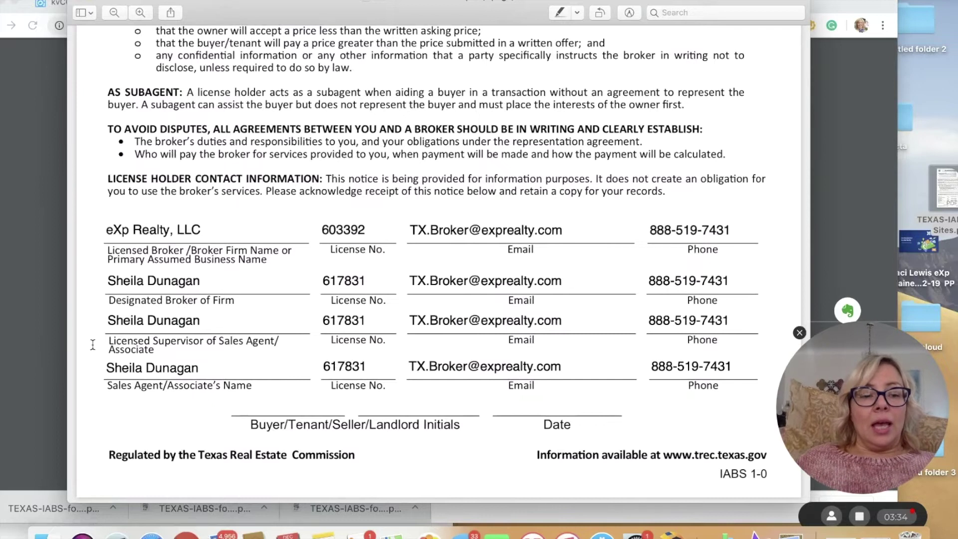
{"action": "left_click", "coordinate": [121, 369]}
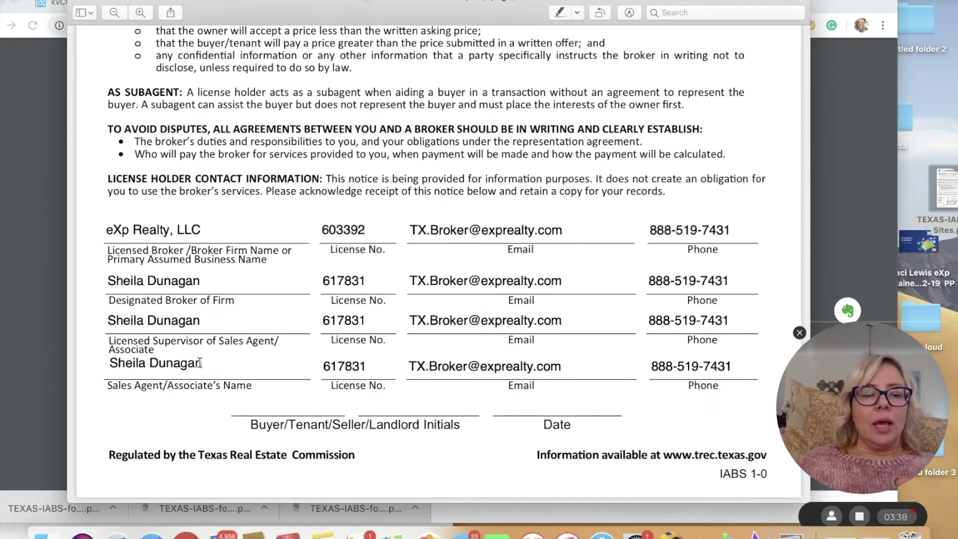
{"action": "left_click_drag", "start_coordinate": [201, 363], "coordinate": [87, 357]}
{"action": "key", "text": "BackSpace"}
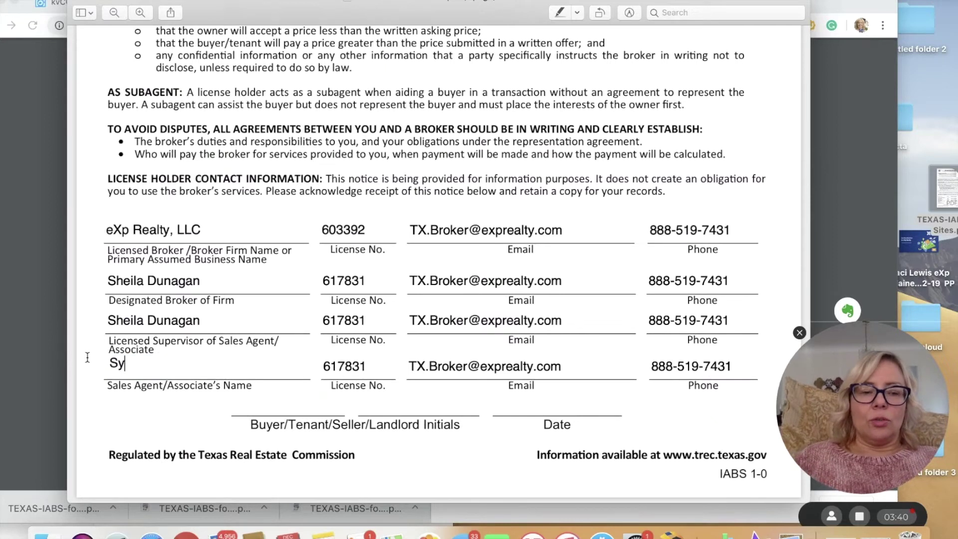
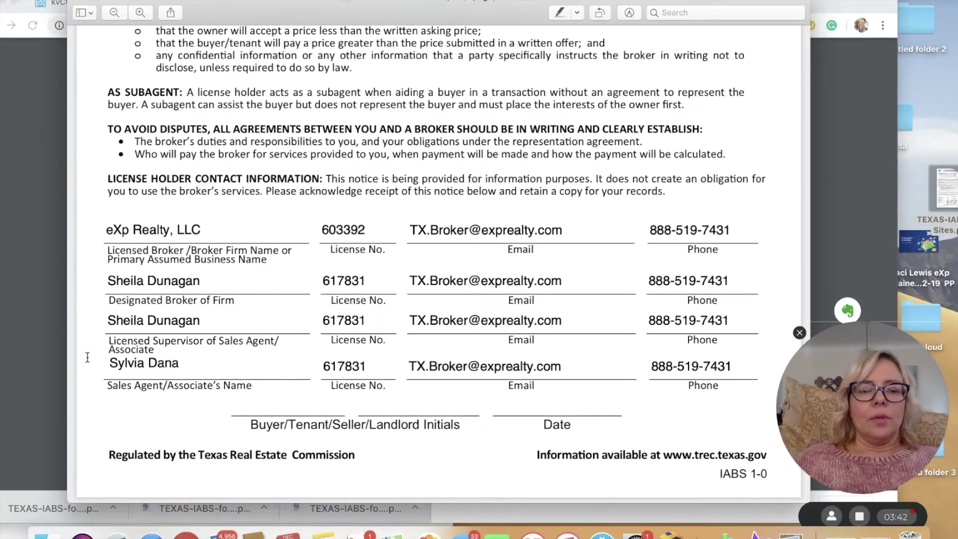
- Paste the agent's license number from Notes into the Sales Agent license field
{"action": "left_click", "coordinate": [324, 533]}
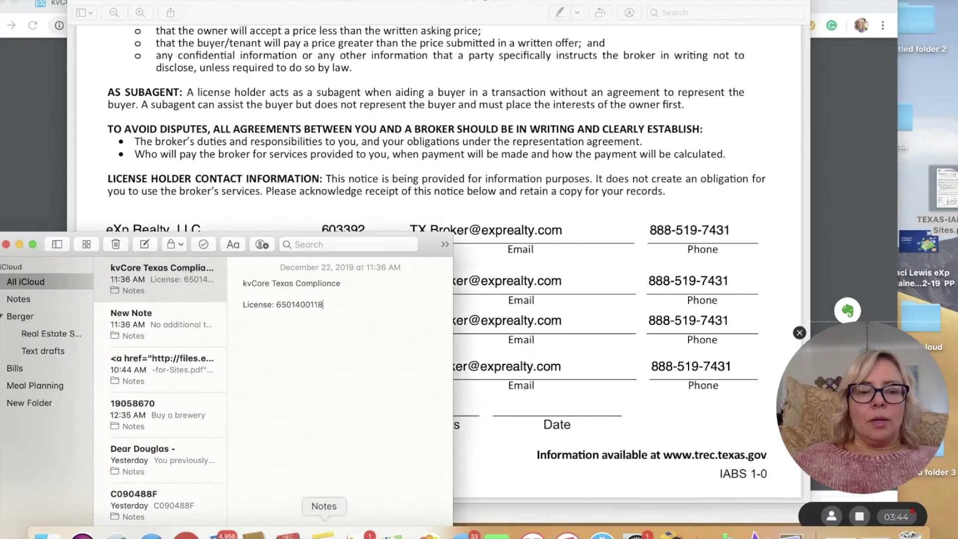
{"action": "left_click_drag", "start_coordinate": [324, 304], "coordinate": [278, 306]}
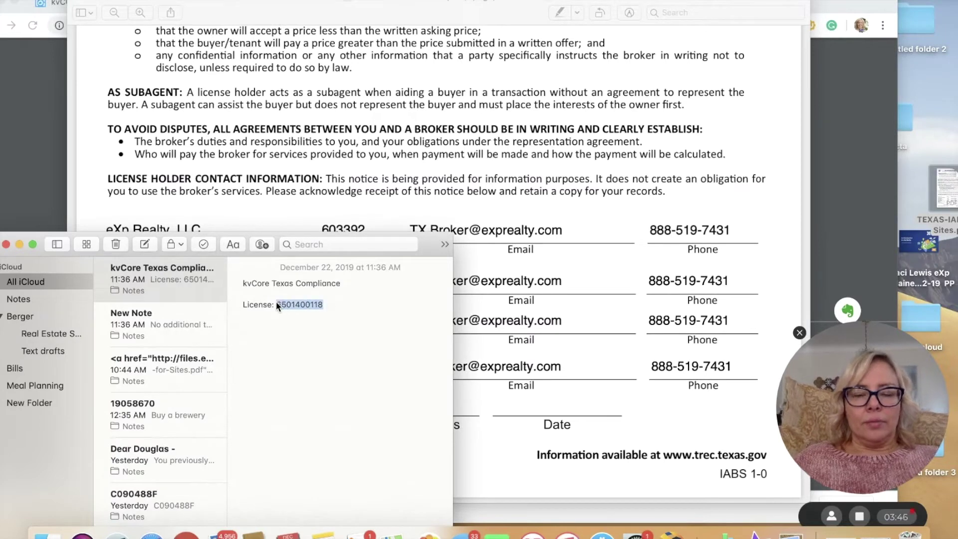
{"action": "left_click", "coordinate": [454, 324]}
{"action": "left_click", "coordinate": [372, 360]}
{"action": "left_click_drag", "start_coordinate": [371, 360], "coordinate": [317, 361]}
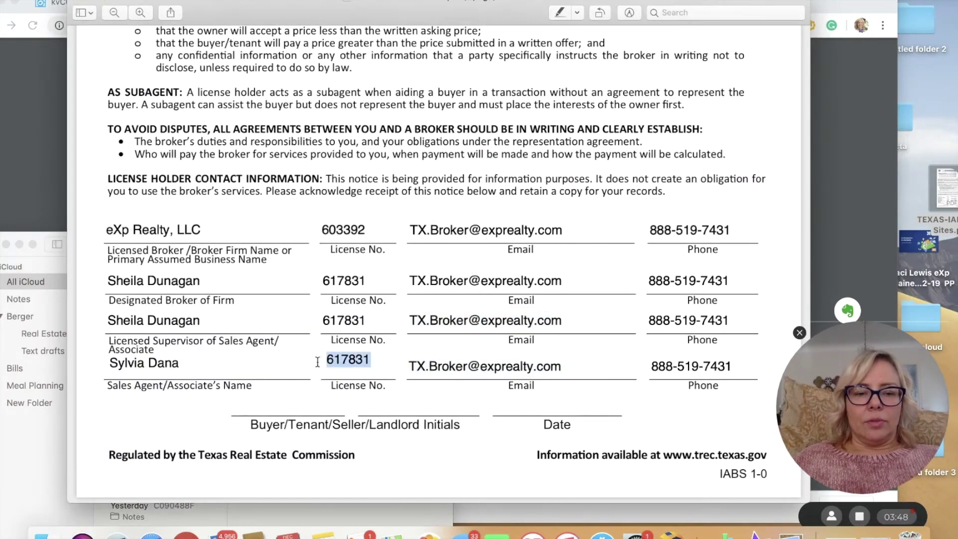
{"action": "key", "text": "super+v"}
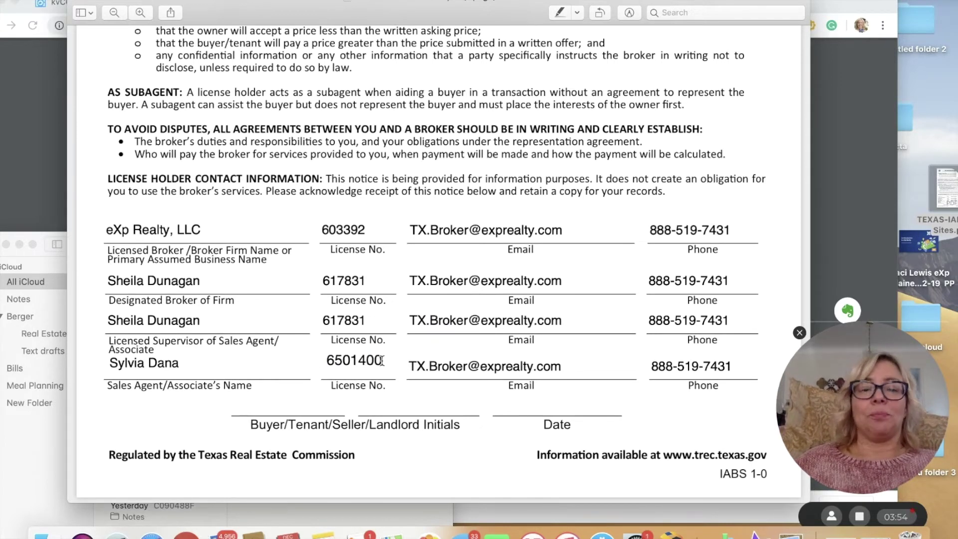
- Replace the broker email in the agent row with the agent's own exprealty.com email
{"action": "left_click", "coordinate": [410, 360]}
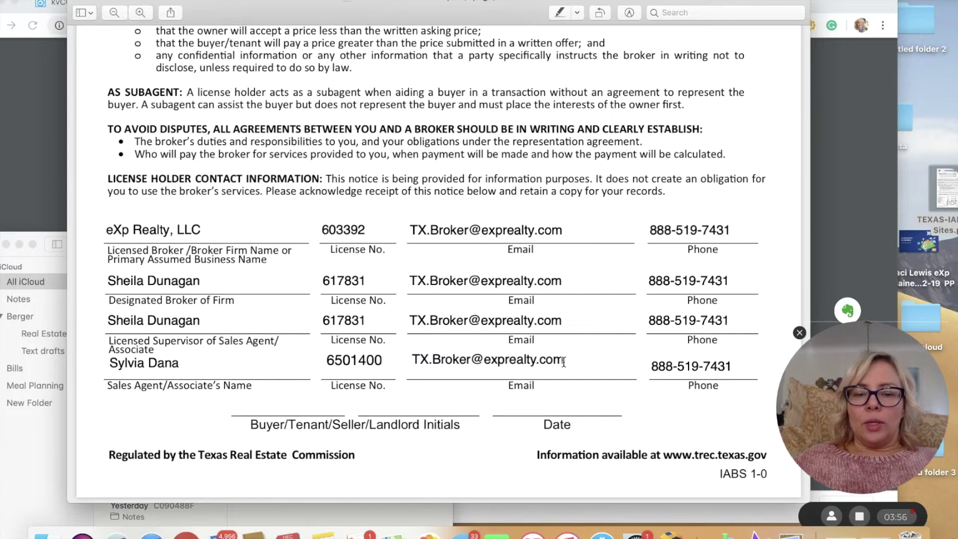
{"action": "left_click_drag", "start_coordinate": [564, 361], "coordinate": [402, 360]}
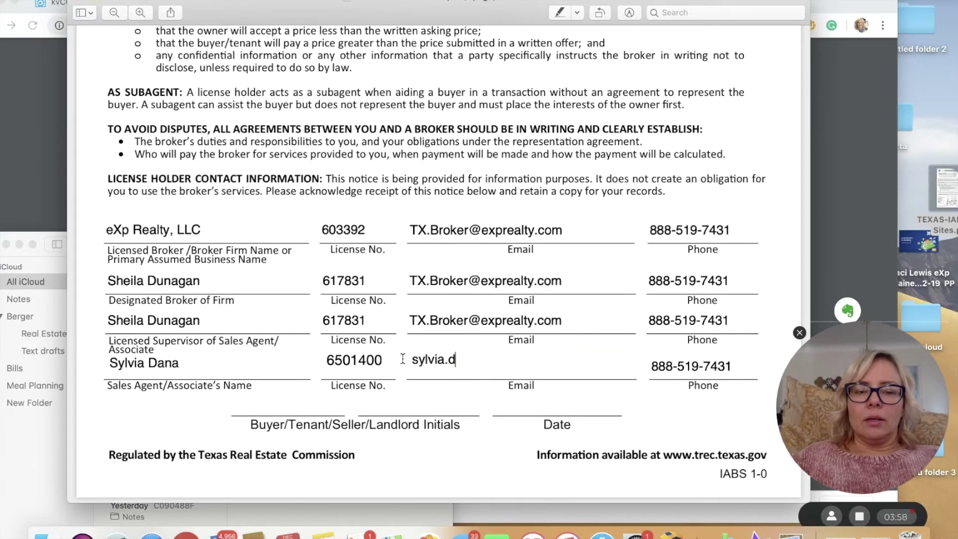
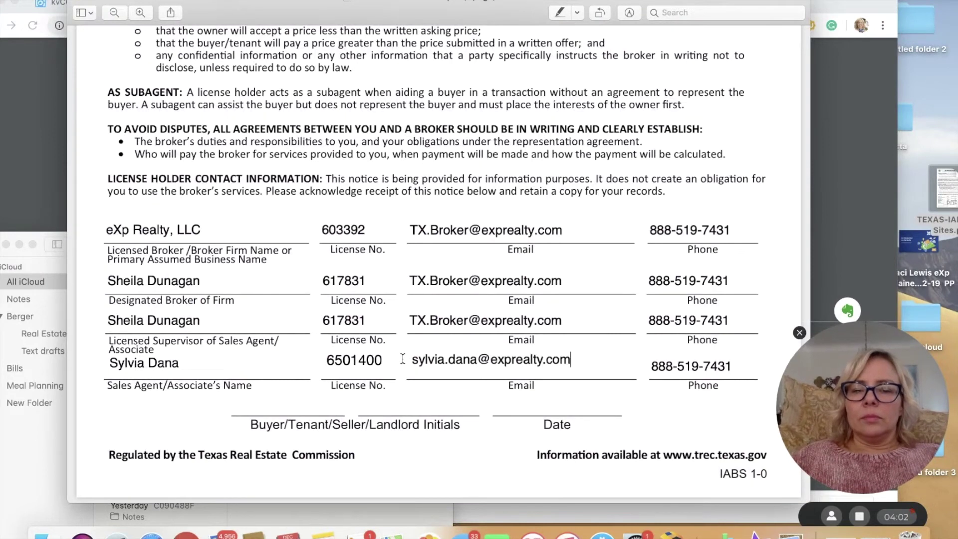
- Replace the broker phone in the agent row with the agent's direct phone number
{"action": "left_click", "coordinate": [736, 360]}
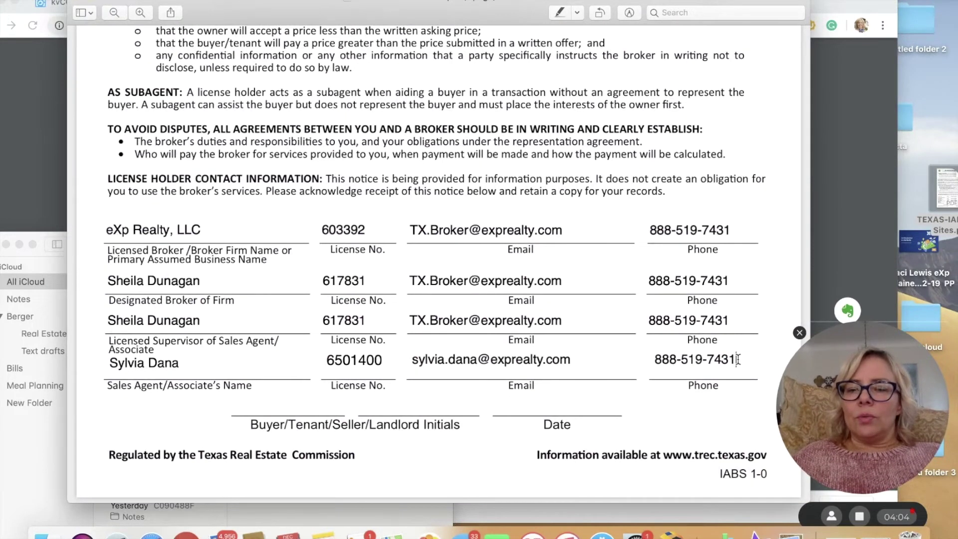
{"action": "left_click_drag", "start_coordinate": [737, 359], "coordinate": [652, 359]}
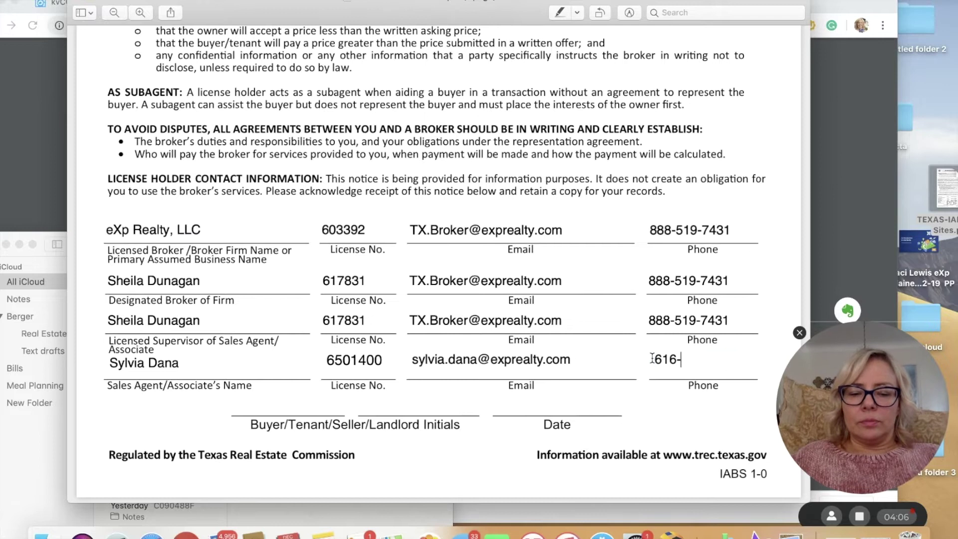
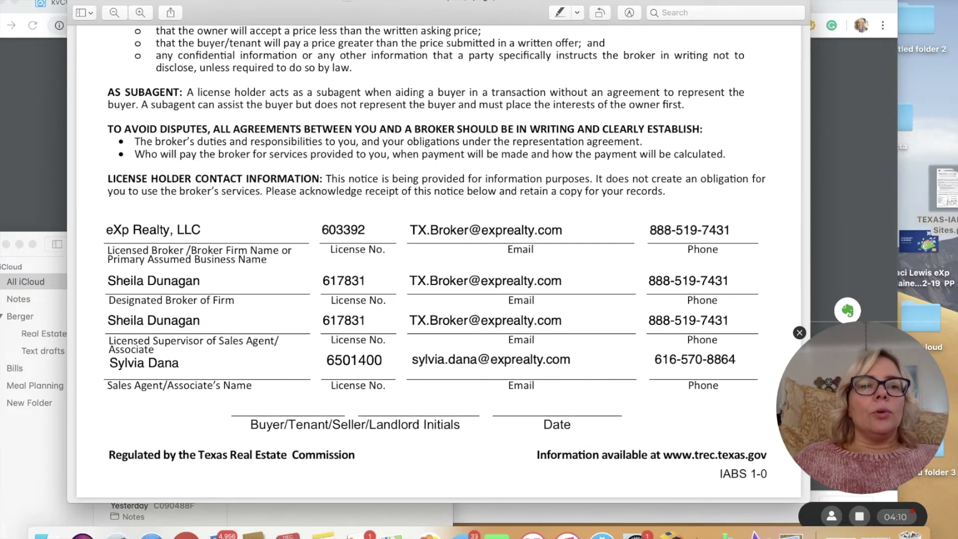
{"action": "left_click", "coordinate": [97, 2]}
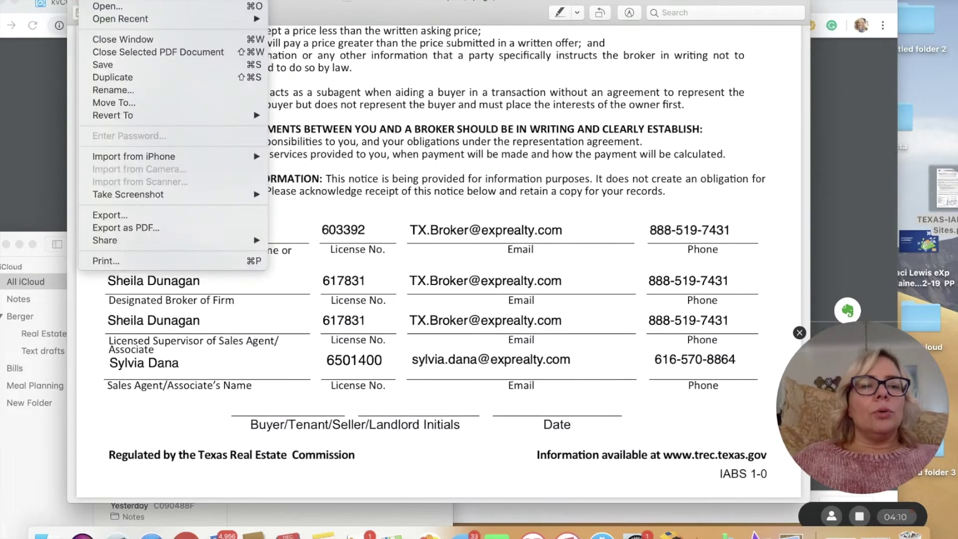
- Export the form as a PDF, prefixing TEXAS-IABS-for-Sites with the agent's name and '2_'
{"action": "left_click", "coordinate": [127, 228]}
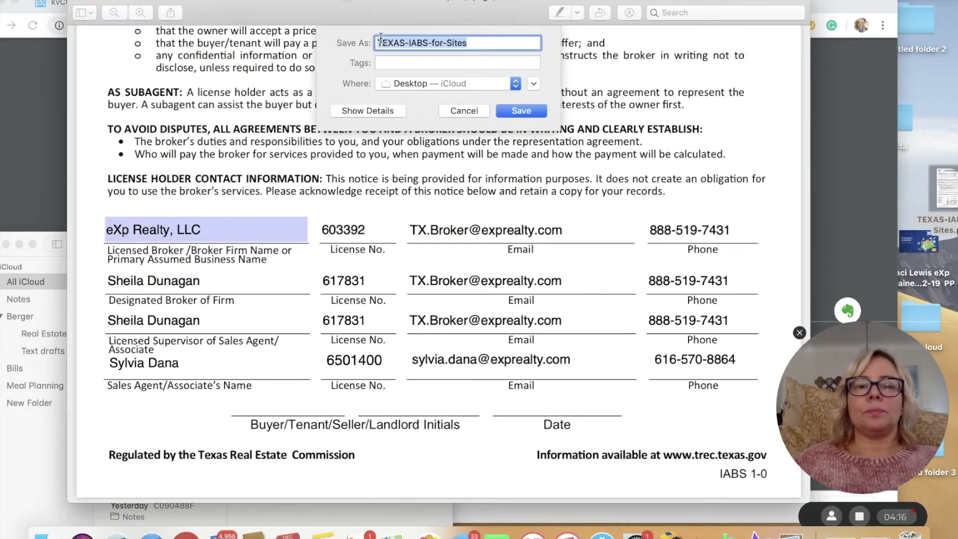
{"action": "left_click", "coordinate": [379, 44]}
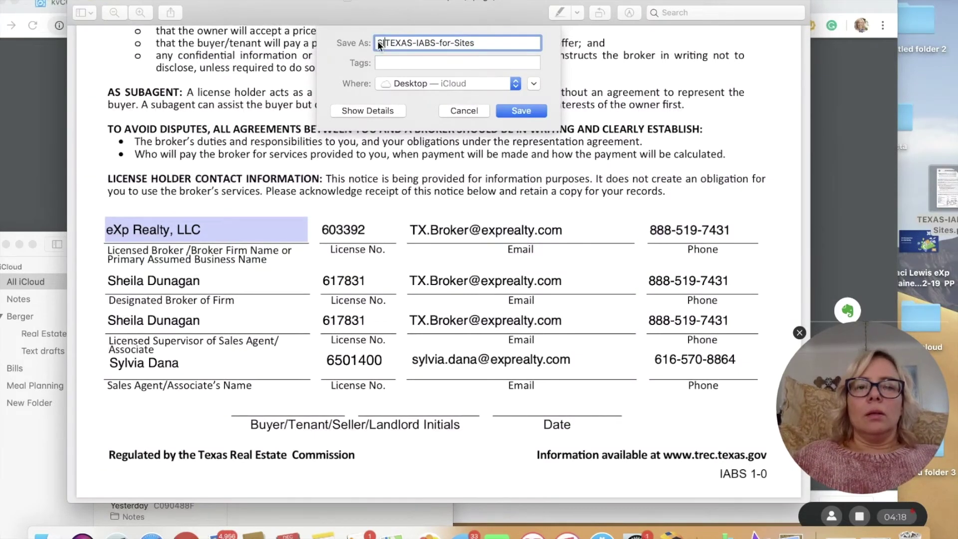
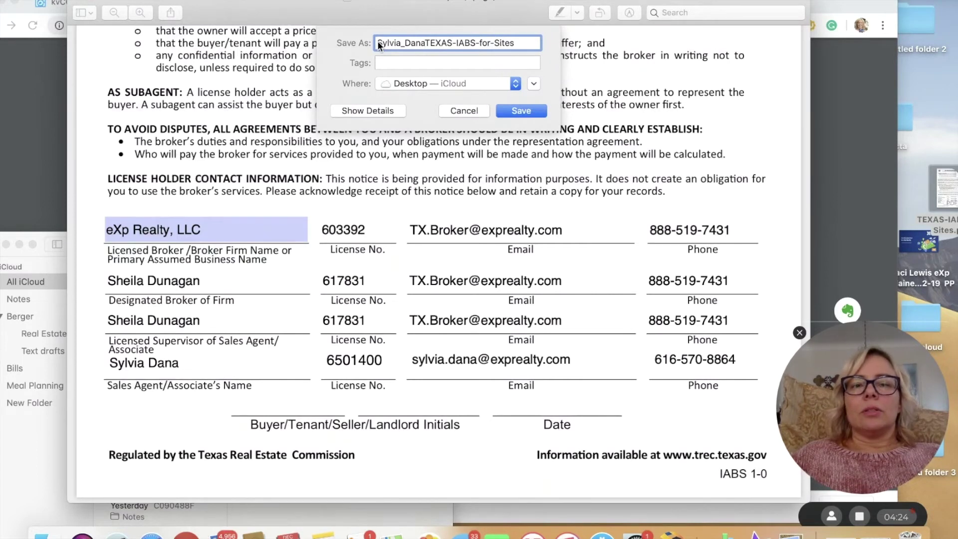
{"action": "type", "text": "2"}
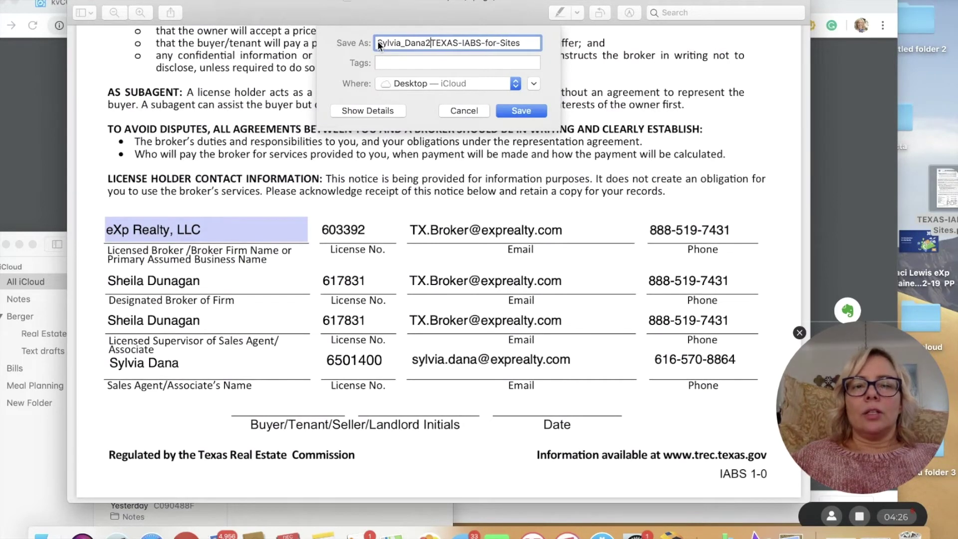
{"action": "type", "text": "_"}
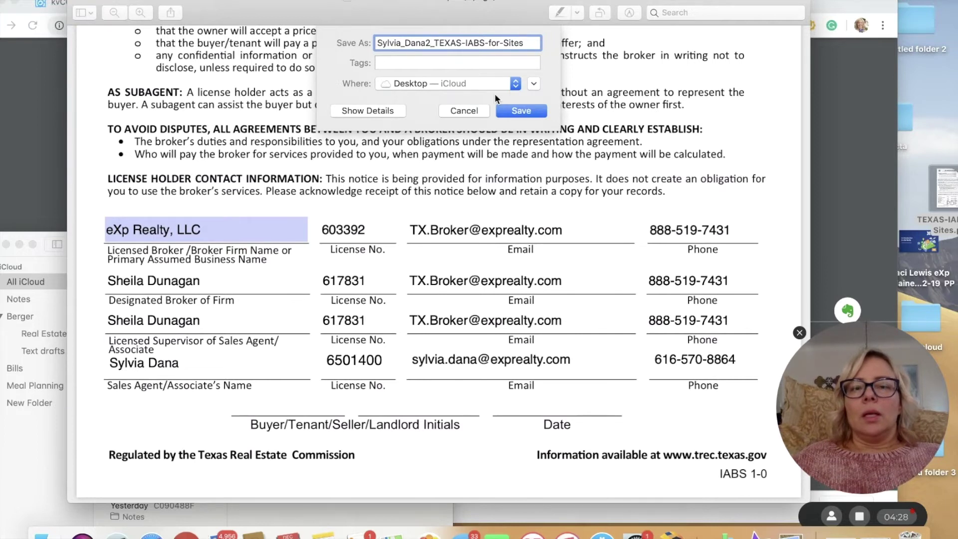
{"action": "left_click", "coordinate": [504, 112]}
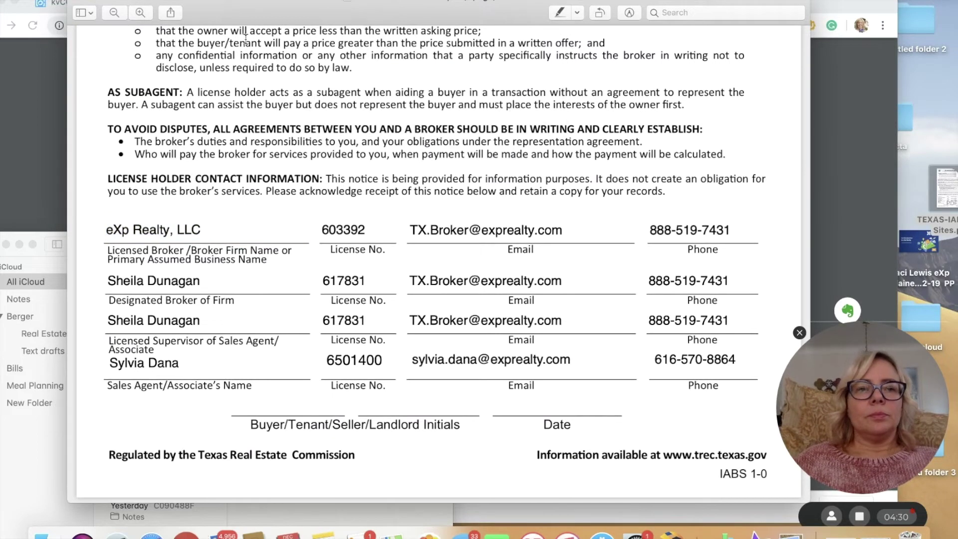
- Quit Preview, move the Notes window aside, and close the IABS PDF tab in Chrome
{"action": "left_click", "coordinate": [77, 2]}
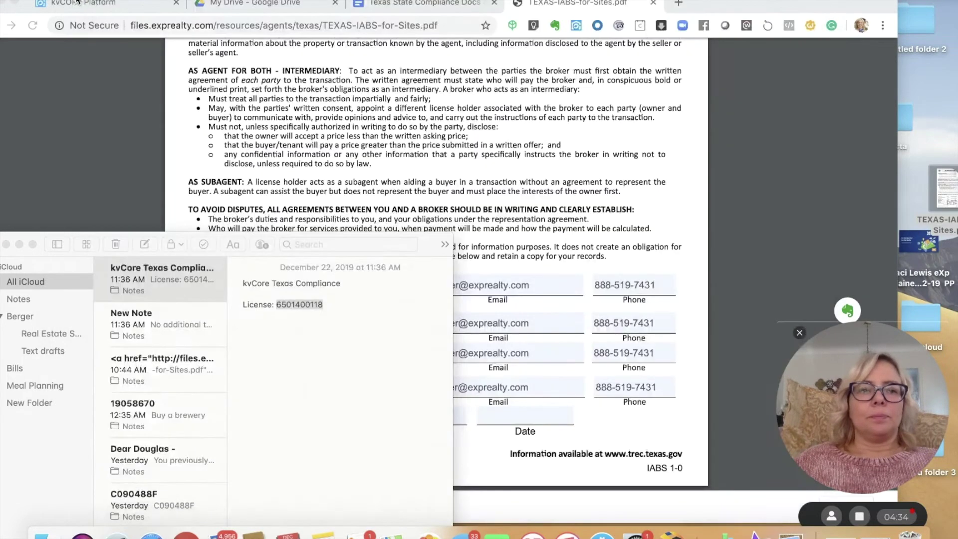
{"action": "left_click", "coordinate": [77, 2]}
{"action": "left_click", "coordinate": [64, 106]}
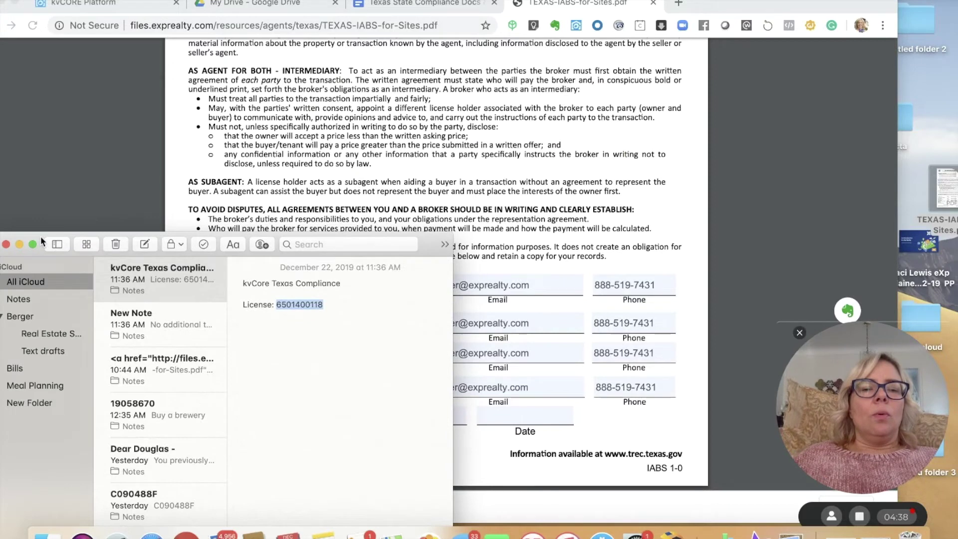
{"action": "left_click_drag", "start_coordinate": [37, 243], "coordinate": [67, 152]}
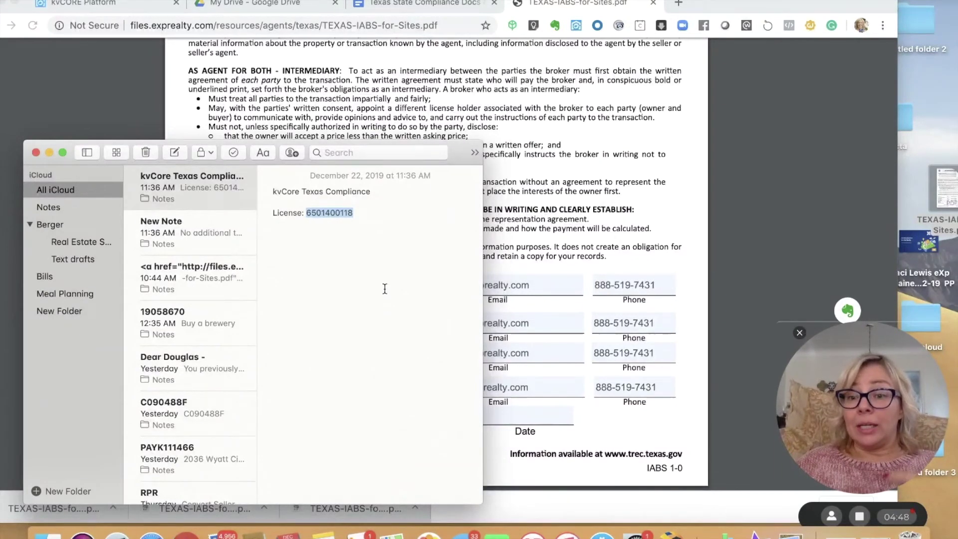
{"action": "left_click", "coordinate": [385, 290]}
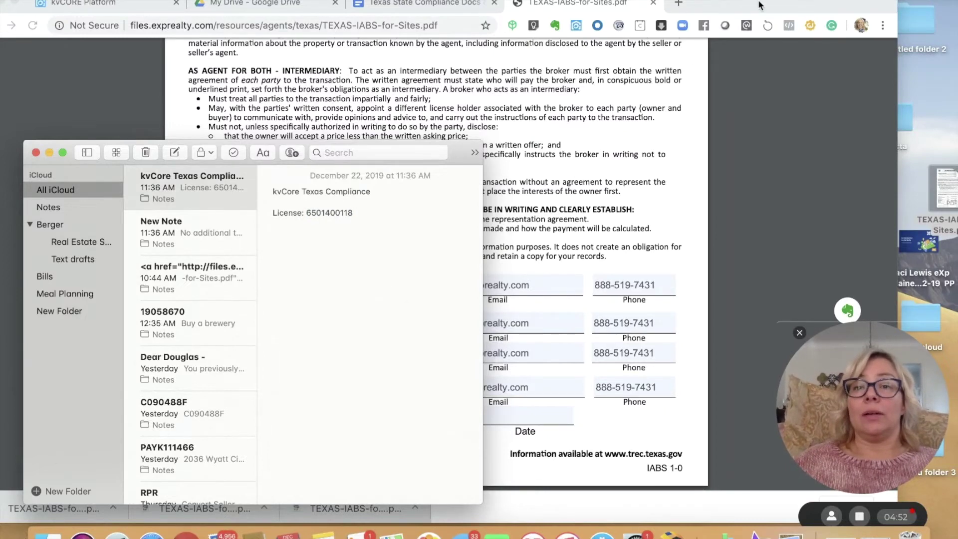
{"action": "left_click_drag", "start_coordinate": [759, 3], "coordinate": [798, 3]}
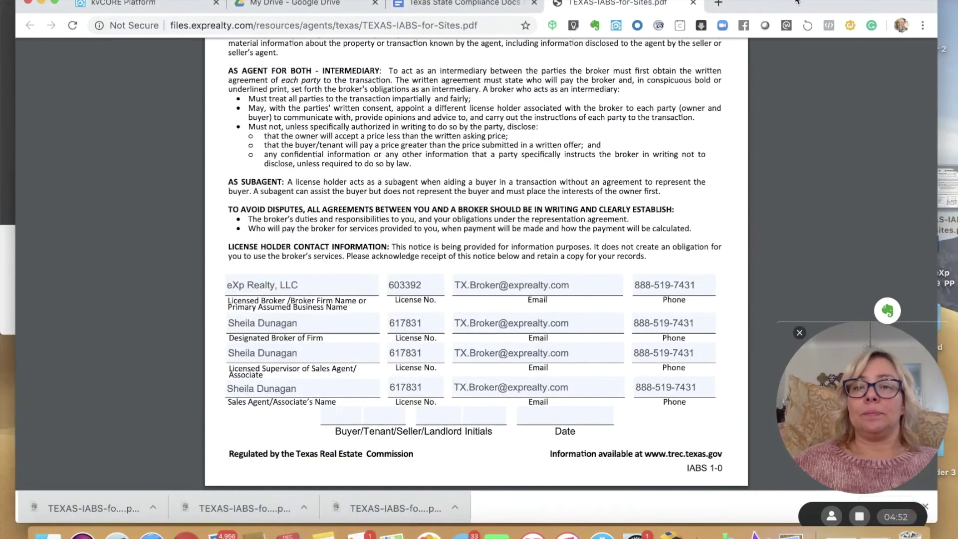
{"action": "left_click", "coordinate": [692, 4]}
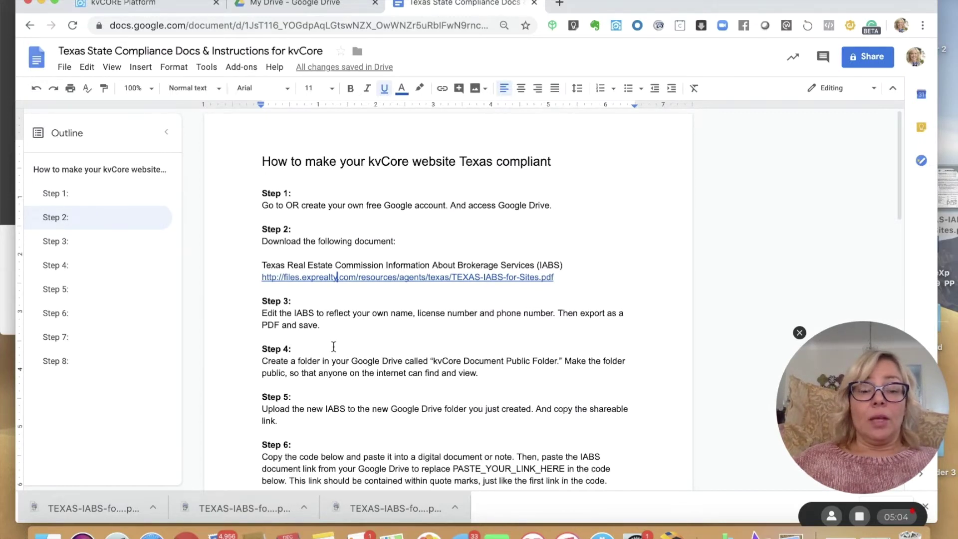
{"action": "left_click_drag", "start_coordinate": [333, 346], "coordinate": [312, 494]}
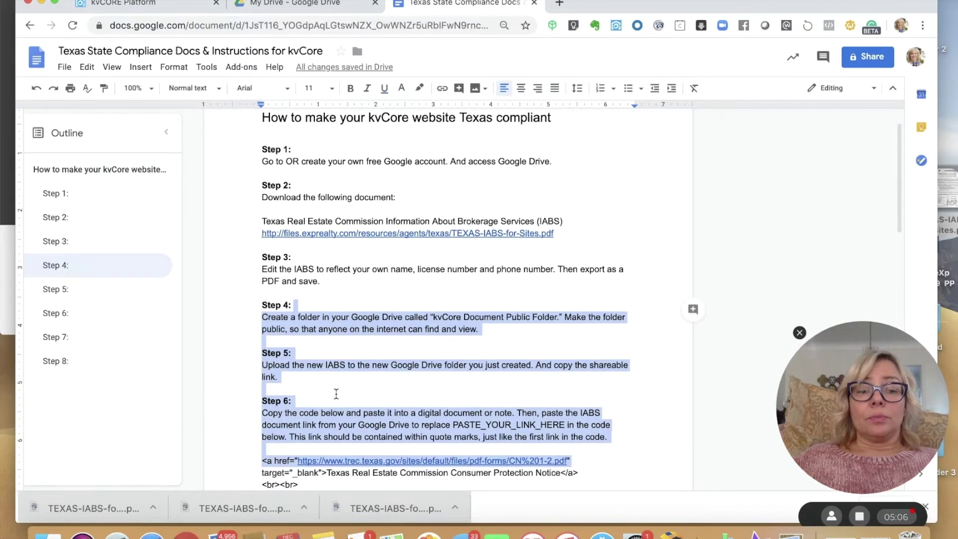
{"action": "left_click", "coordinate": [336, 394]}
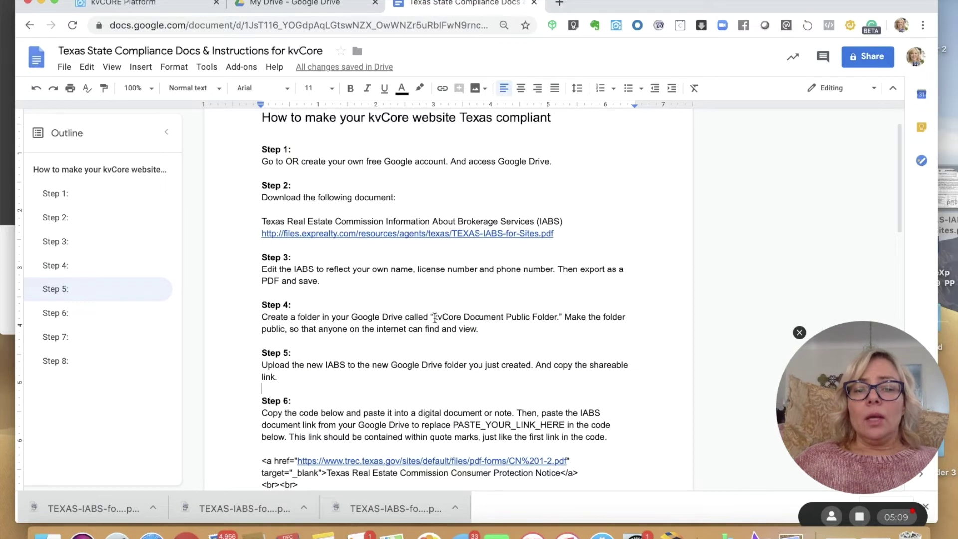
{"action": "left_click_drag", "start_coordinate": [435, 318], "coordinate": [557, 317]}
{"action": "key", "text": "super+c"}
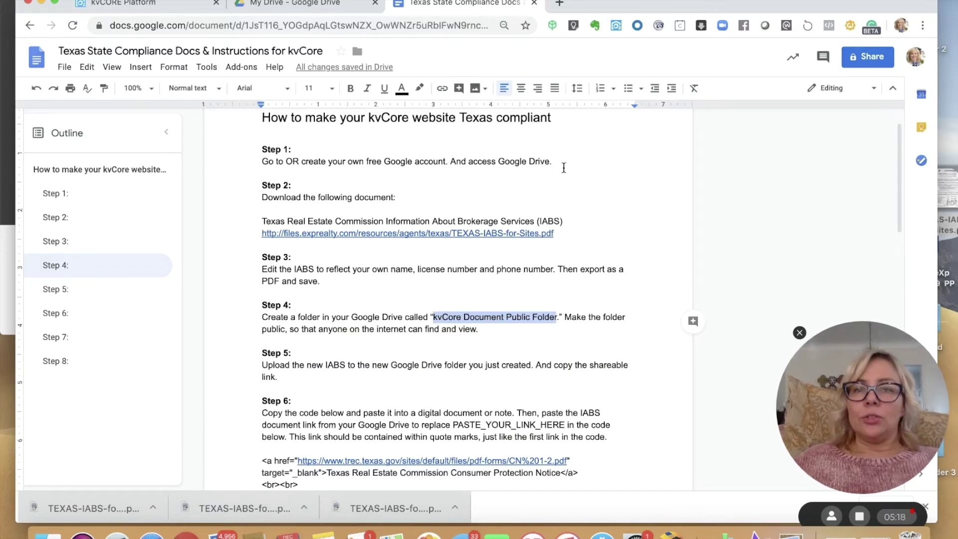
{"action": "left_click", "coordinate": [280, 8]}
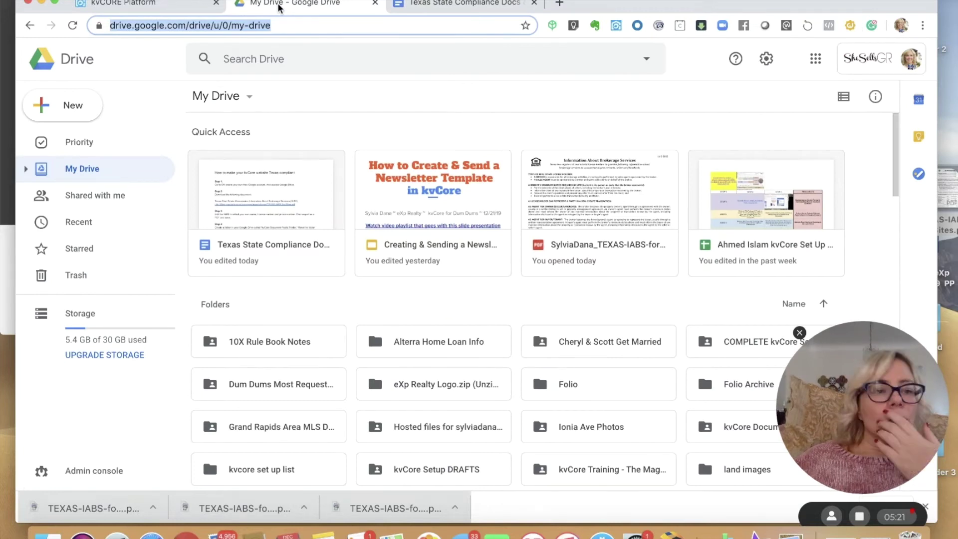
- Make a new My Drive folder named 'kvCore Document Public Folder 2' and open it
{"action": "left_click", "coordinate": [61, 111]}
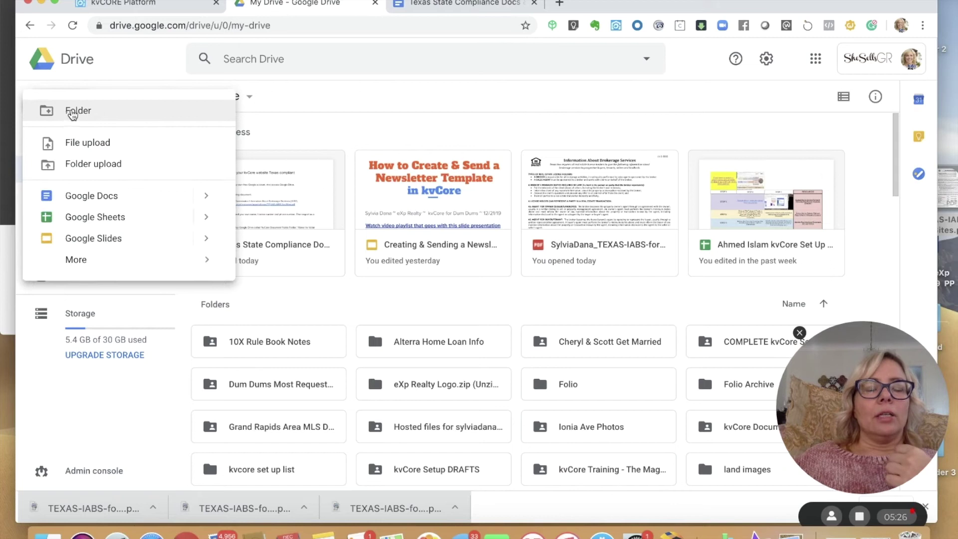
{"action": "left_click", "coordinate": [73, 111]}
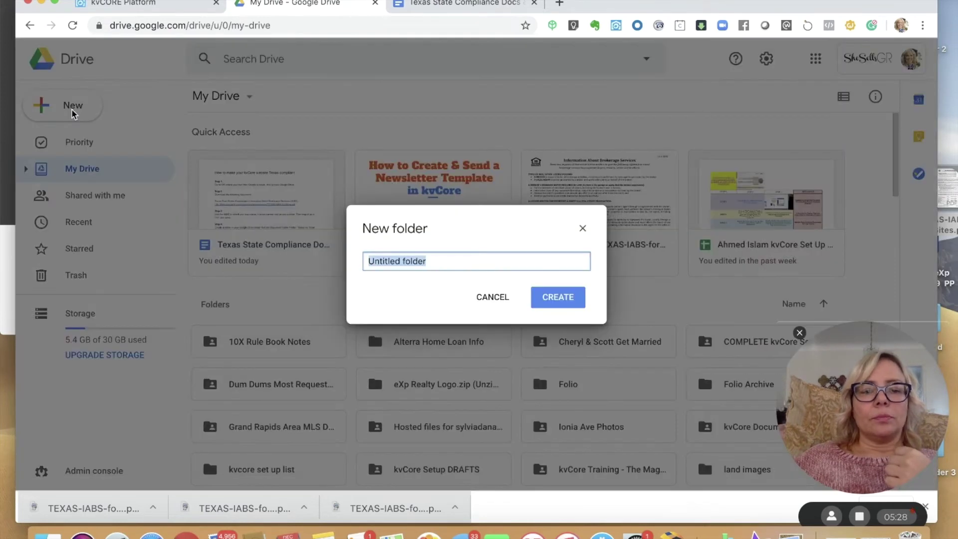
{"action": "key", "text": "super+v"}
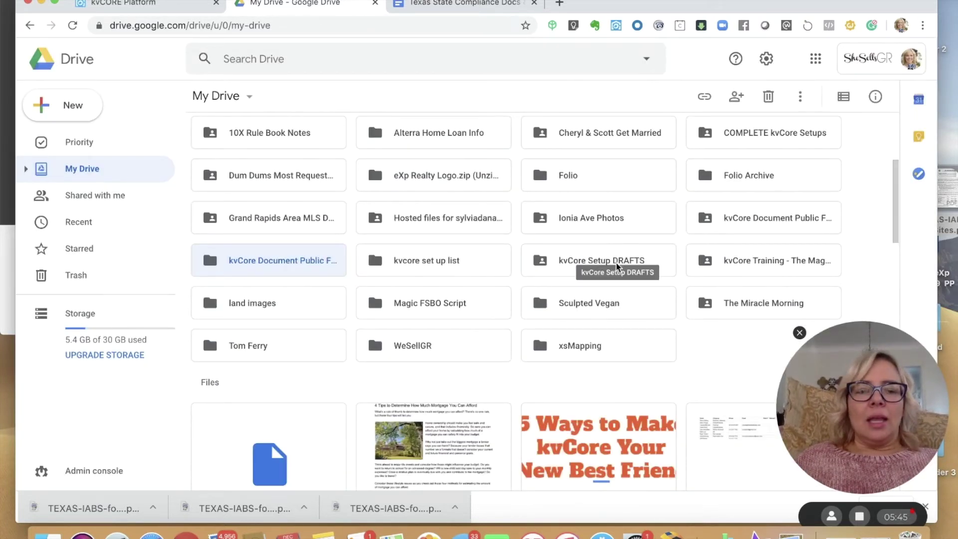
{"action": "double_click", "coordinate": [265, 261]}
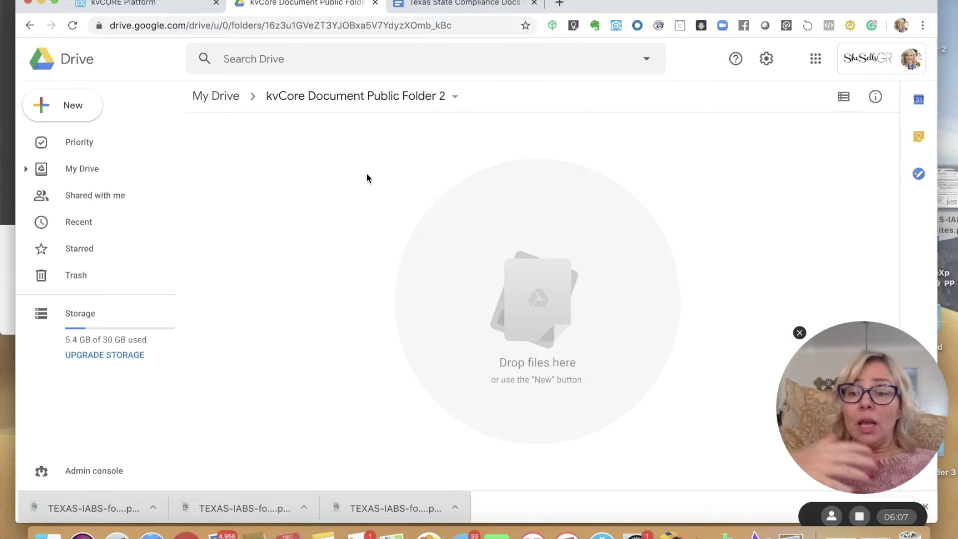
- Set the folder's link sharing to 'On - Public on the web' and save it
{"action": "left_click", "coordinate": [455, 97]}
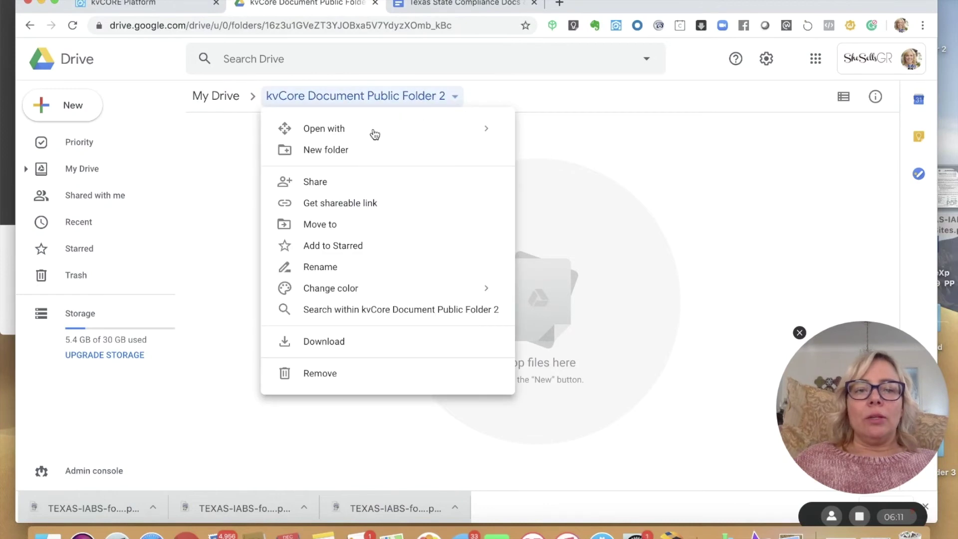
{"action": "left_click", "coordinate": [333, 184]}
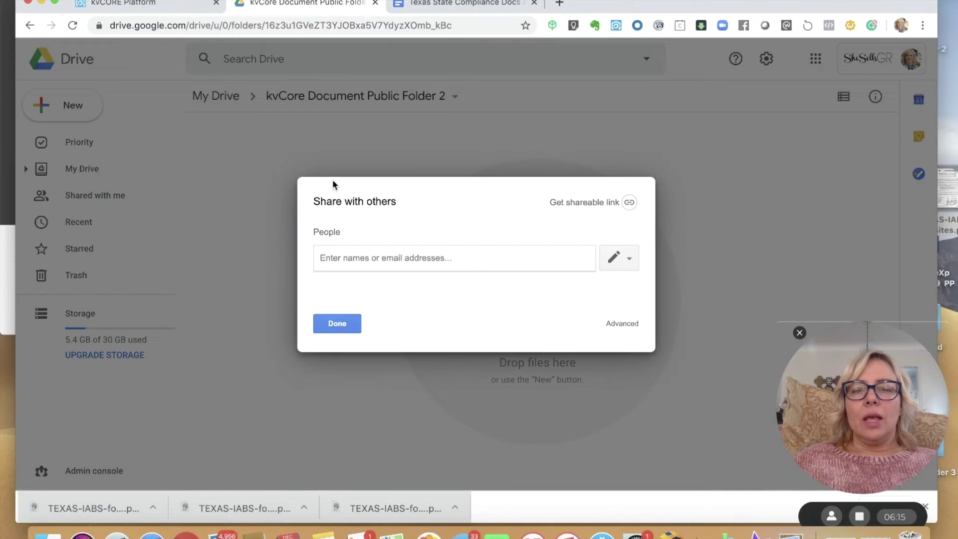
{"action": "left_click", "coordinate": [627, 204]}
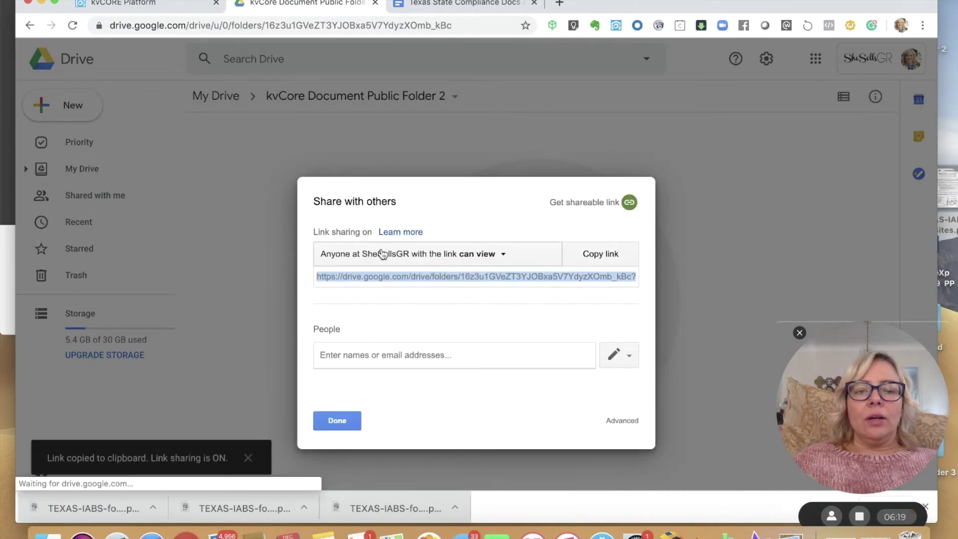
{"action": "left_click", "coordinate": [503, 257]}
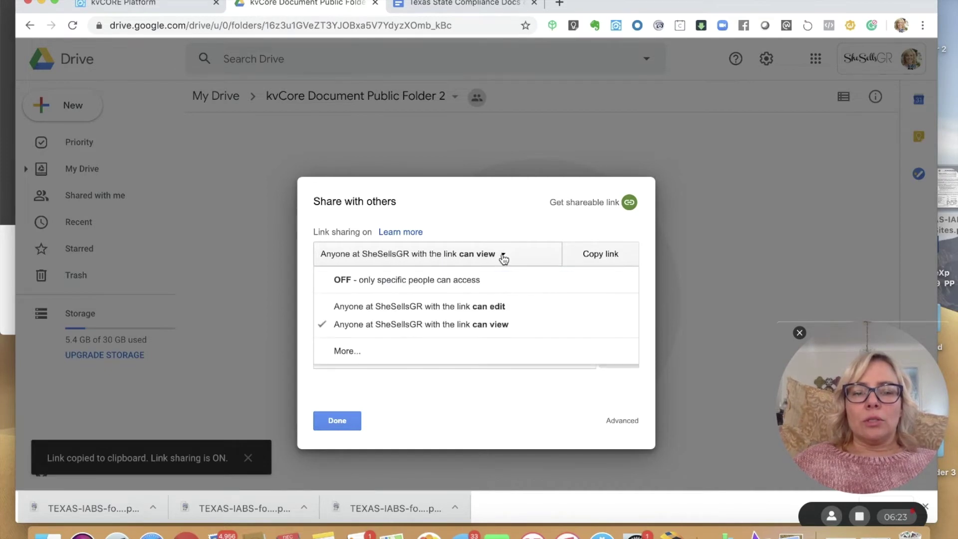
{"action": "left_click", "coordinate": [355, 351]}
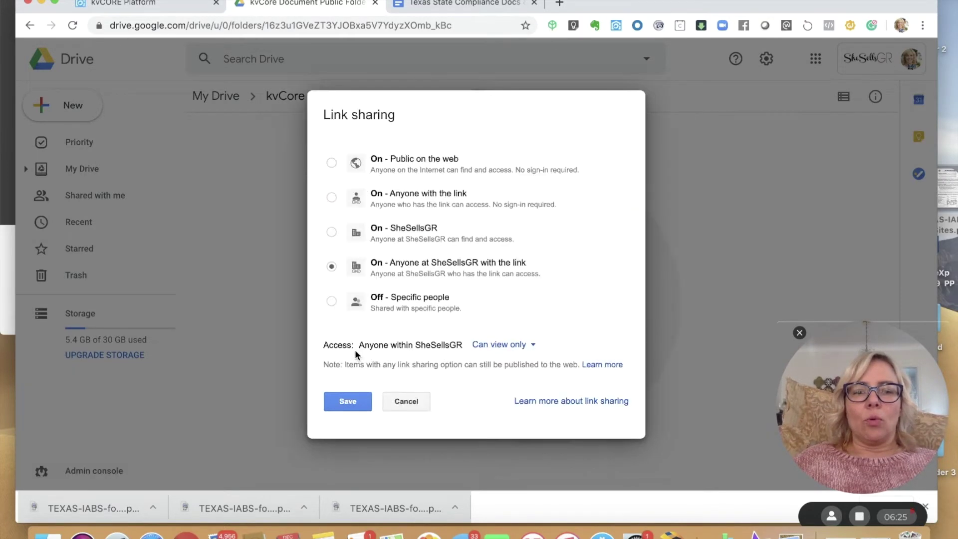
{"action": "left_click", "coordinate": [331, 164]}
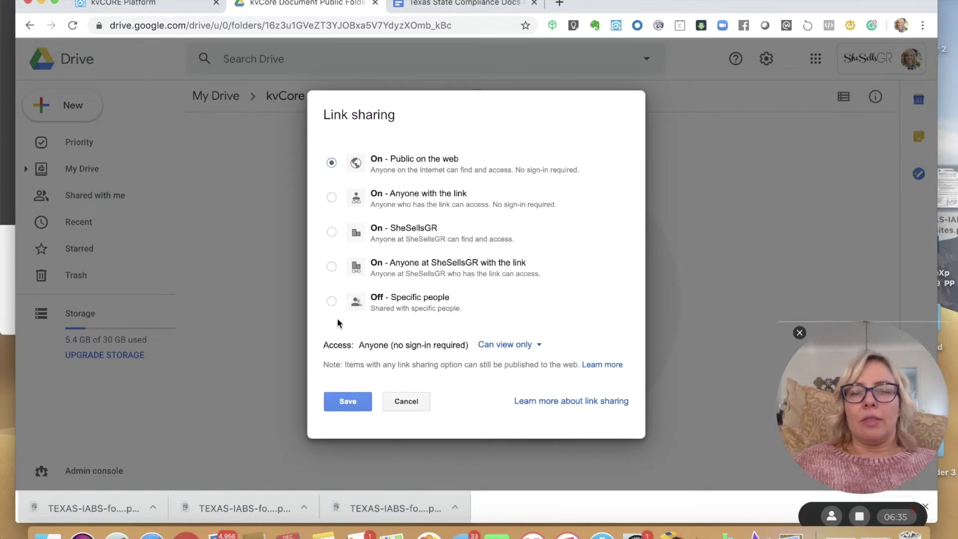
{"action": "left_click", "coordinate": [348, 401]}
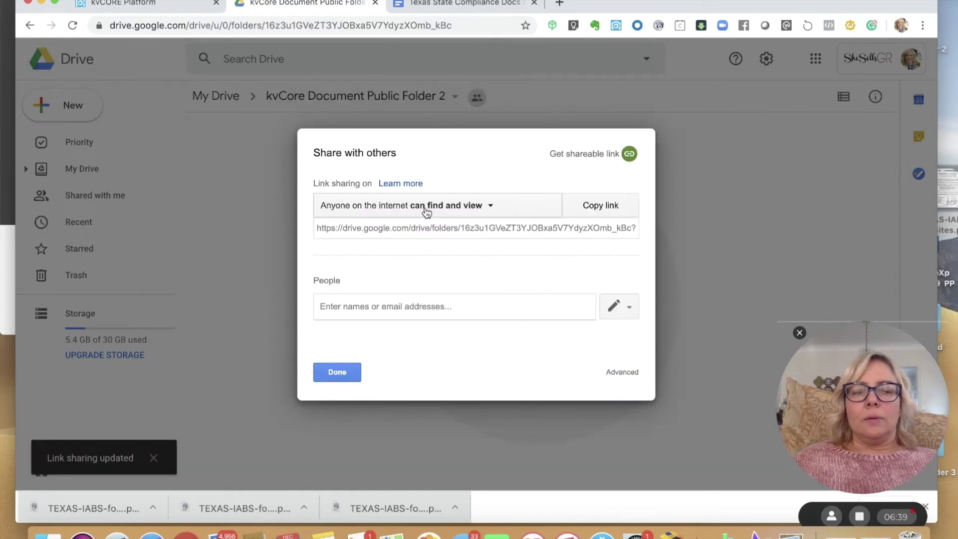
- Reopen the folder's sharing settings to confirm public access remains, then close them
{"action": "left_click", "coordinate": [427, 212]}
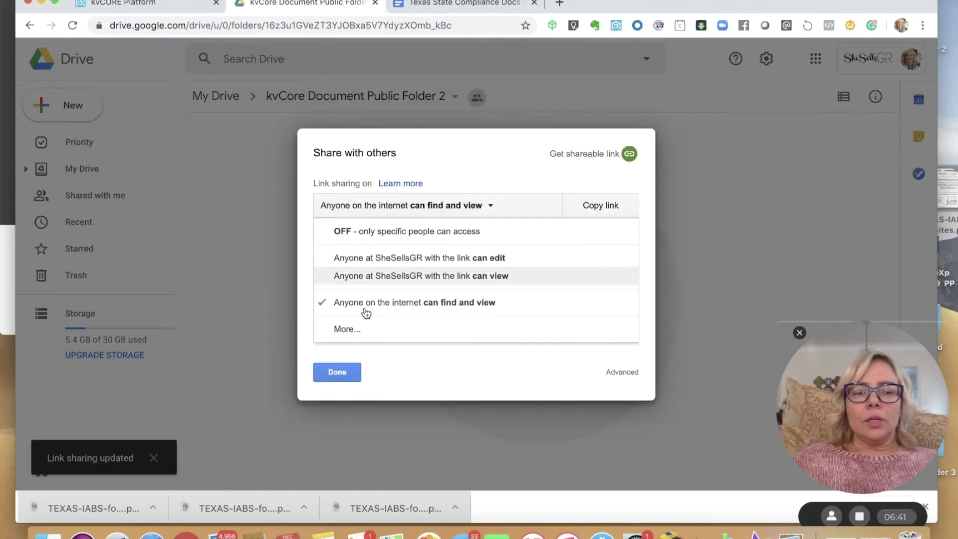
{"action": "left_click", "coordinate": [354, 328]}
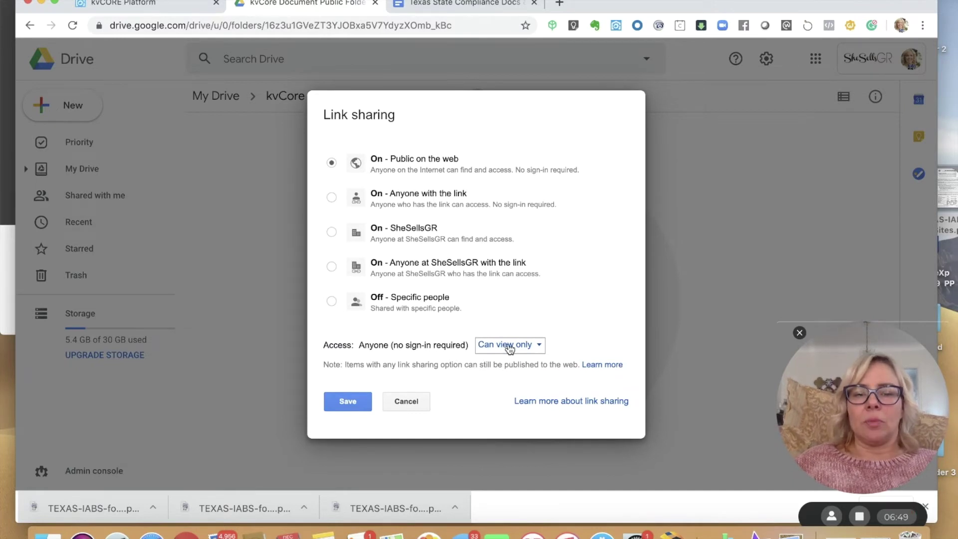
{"action": "left_click", "coordinate": [358, 406]}
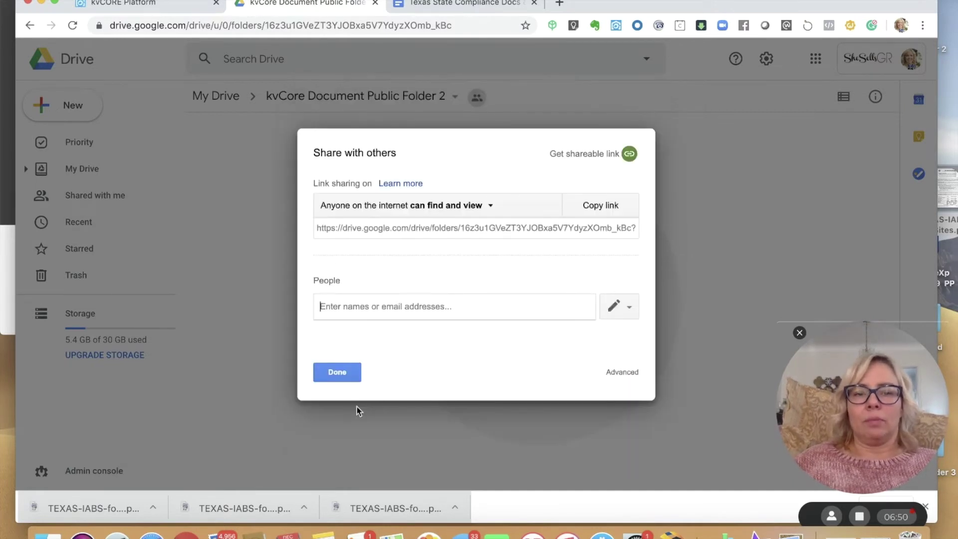
{"action": "left_click", "coordinate": [348, 371]}
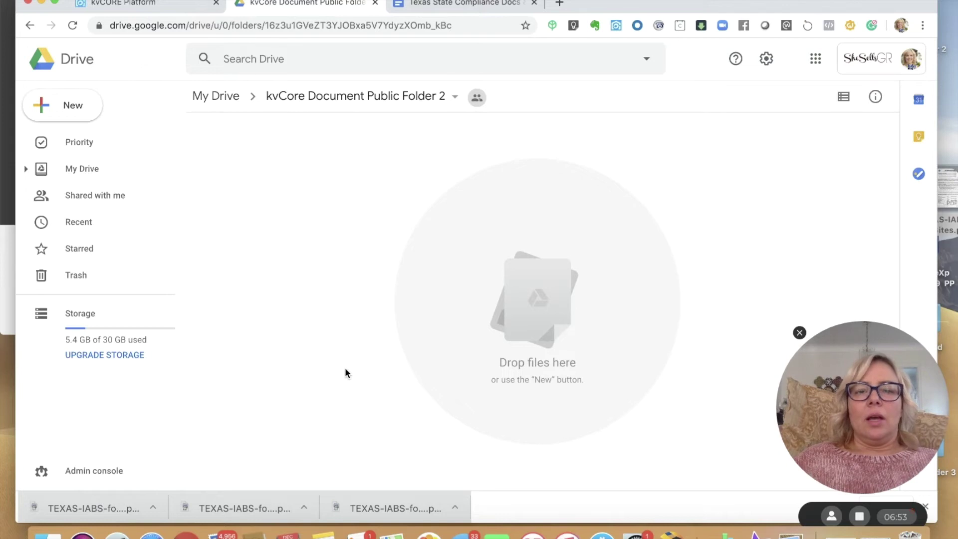
{"action": "left_click", "coordinate": [476, 97]}
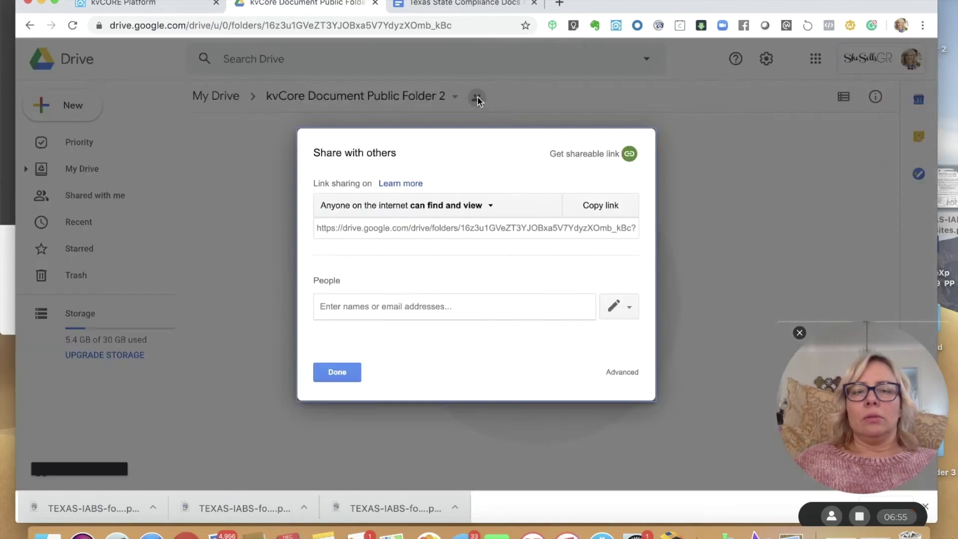
{"action": "left_click", "coordinate": [321, 377]}
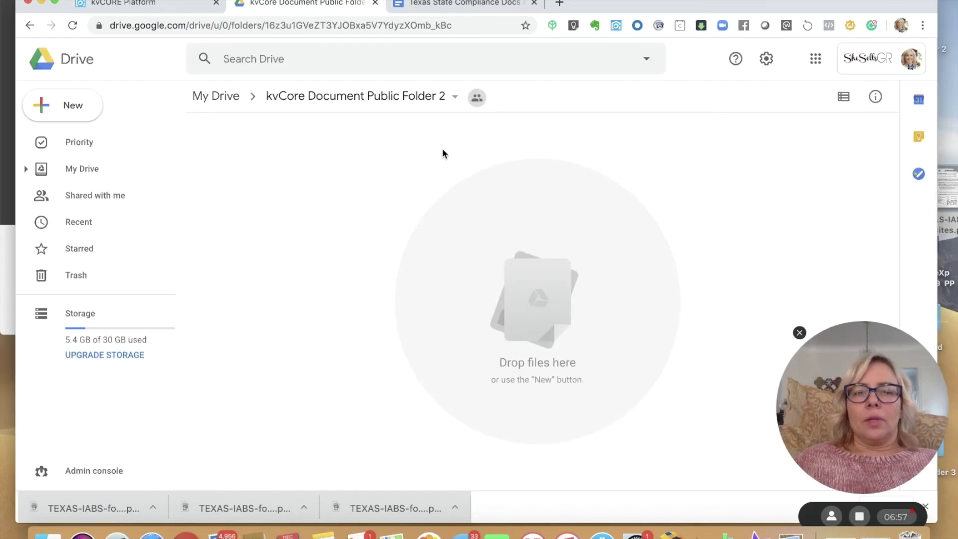
{"action": "mouse_move", "coordinate": [483, 101]}
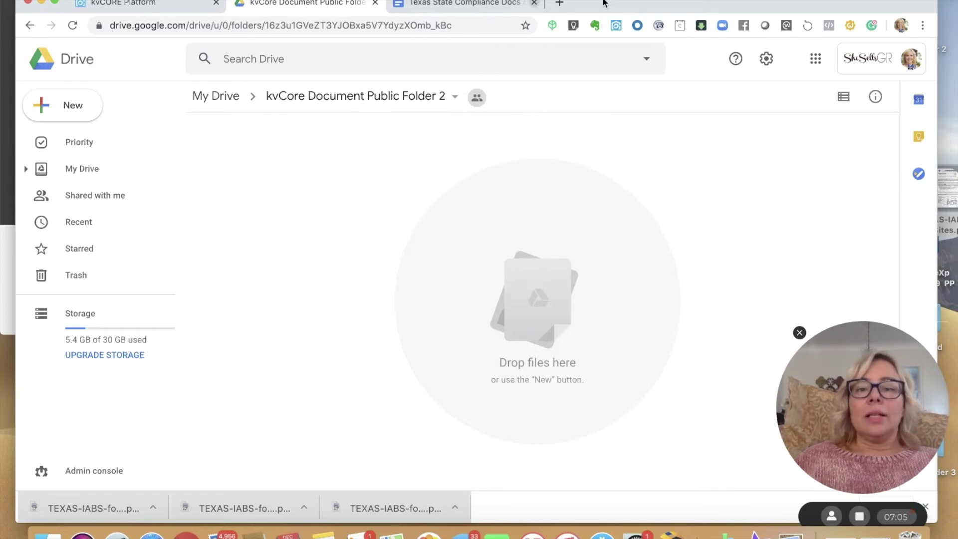
- Drag the agent-named IABS PDF from the desktop into the Drive folder and select the upload
{"action": "left_click_drag", "start_coordinate": [713, 5], "coordinate": [407, 20]}
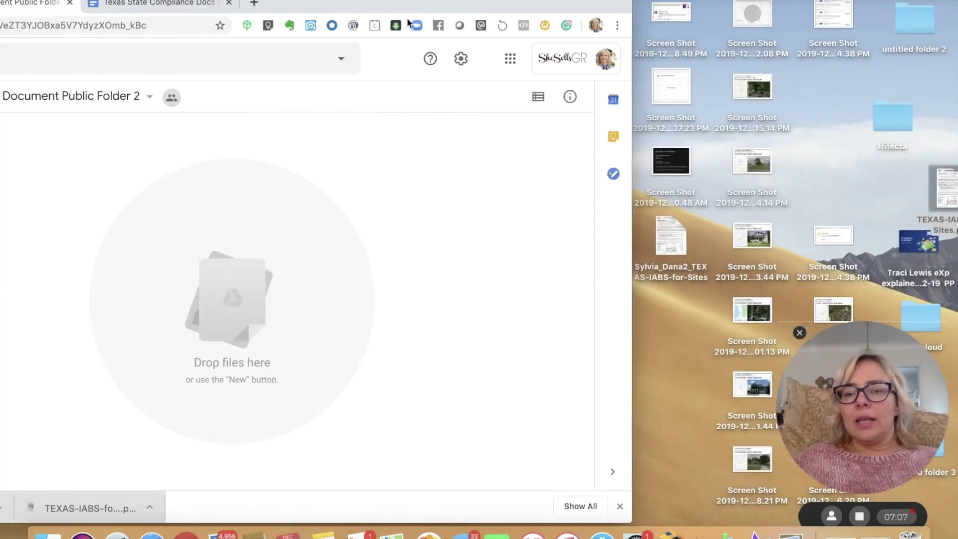
{"action": "left_click", "coordinate": [674, 238]}
{"action": "left_click_drag", "start_coordinate": [673, 239], "coordinate": [234, 305]}
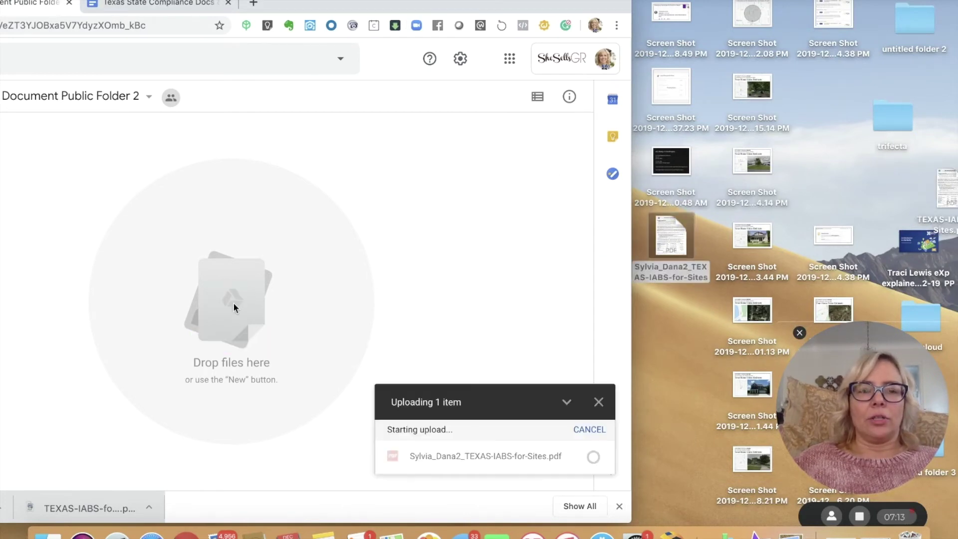
{"action": "double_click", "coordinate": [572, 12]}
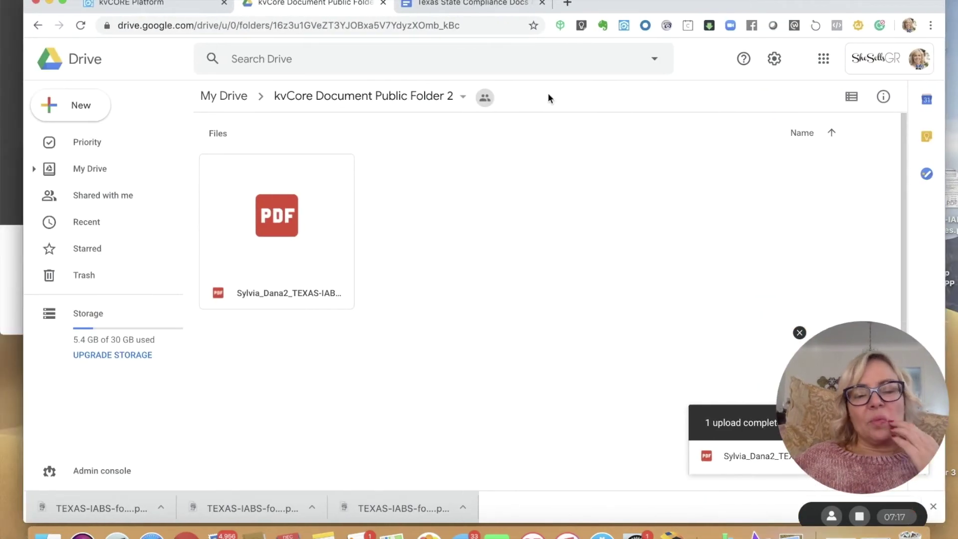
{"action": "left_click", "coordinate": [270, 258]}
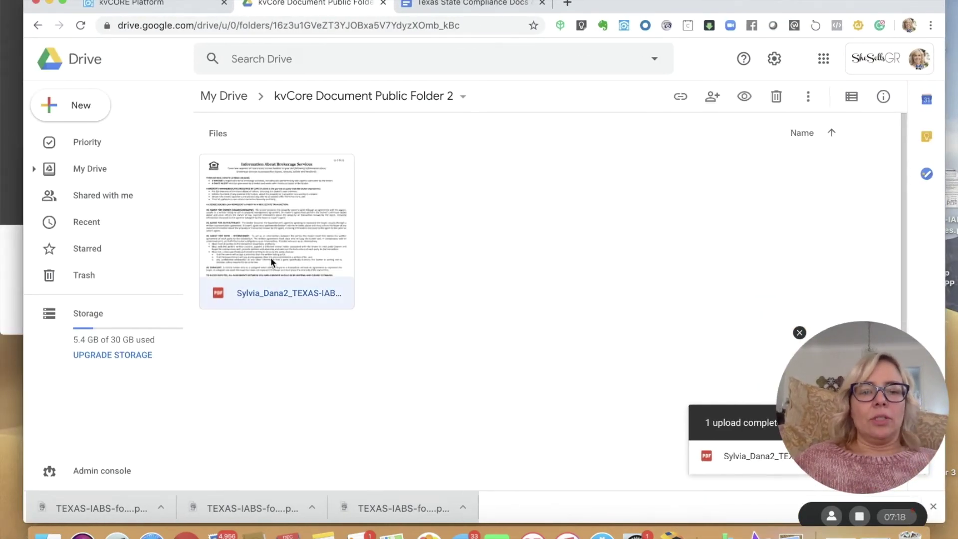
- Preview the uploaded IABS PDF in Google Drive and copy its shareable link
{"action": "double_click", "coordinate": [263, 294]}
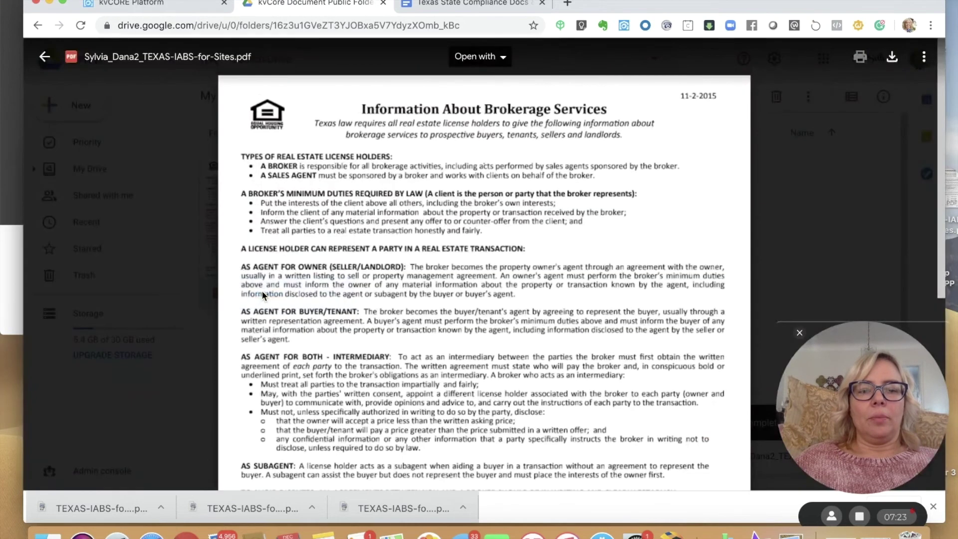
{"action": "scroll", "coordinate": [343, 487], "scroll_direction": "down", "scroll_amount": 5}
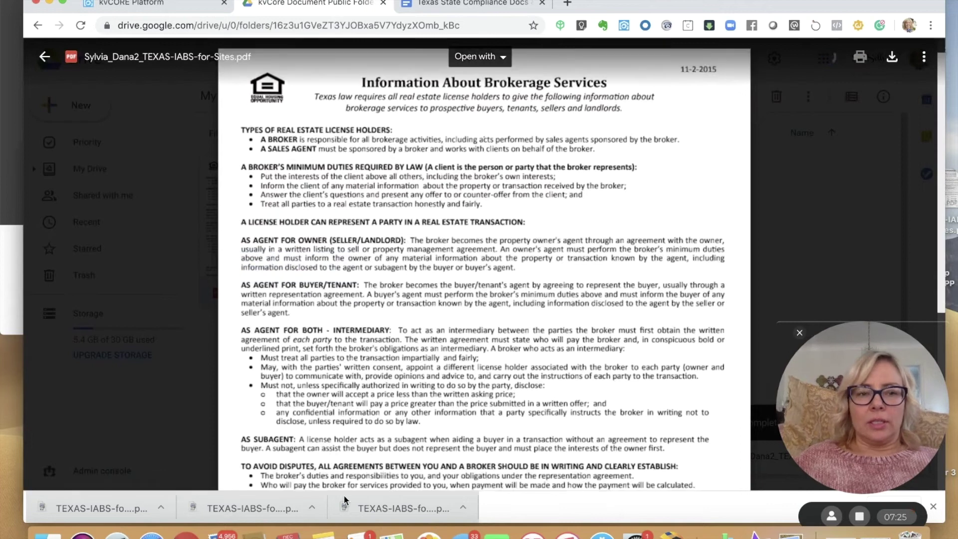
{"action": "scroll", "coordinate": [345, 486], "scroll_direction": "down", "scroll_amount": 7}
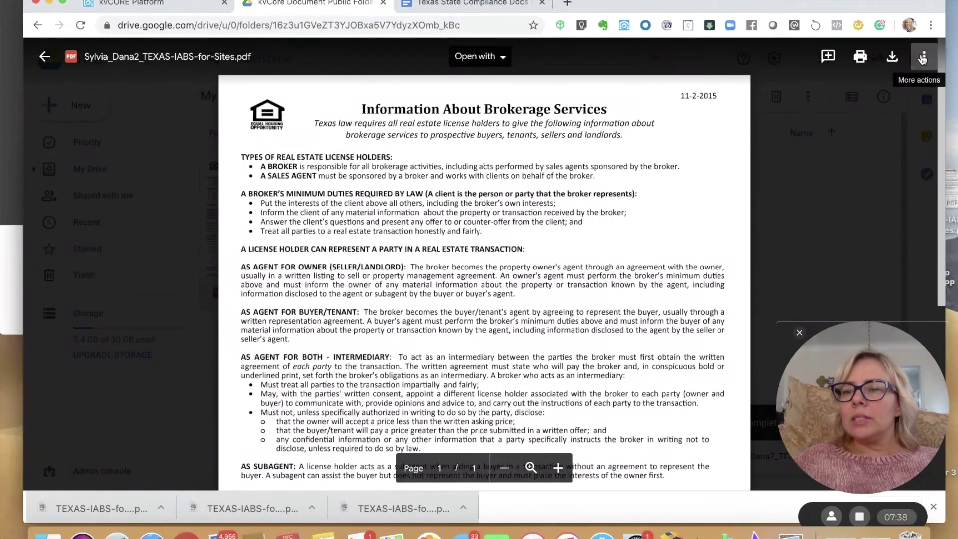
{"action": "left_click", "coordinate": [924, 59]}
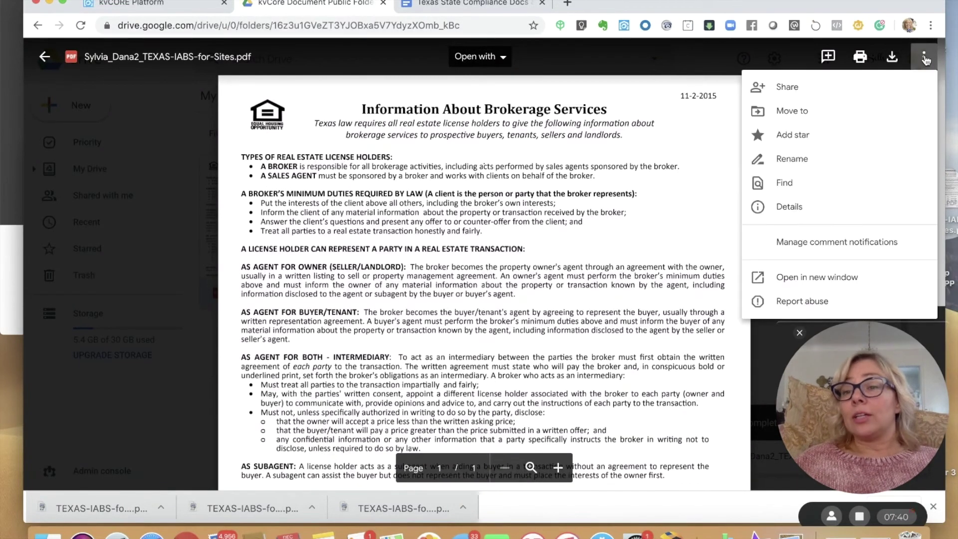
{"action": "left_click", "coordinate": [805, 88]}
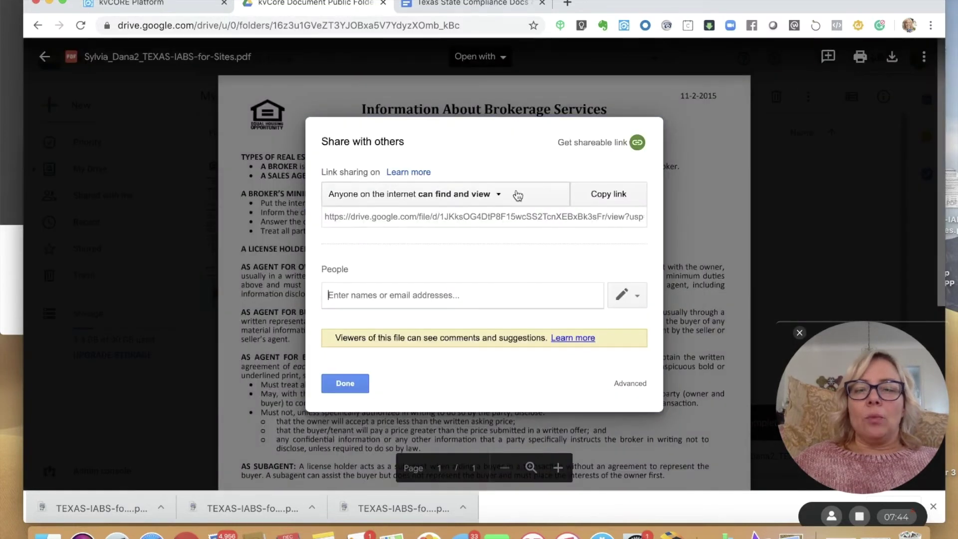
{"action": "left_click", "coordinate": [601, 197]}
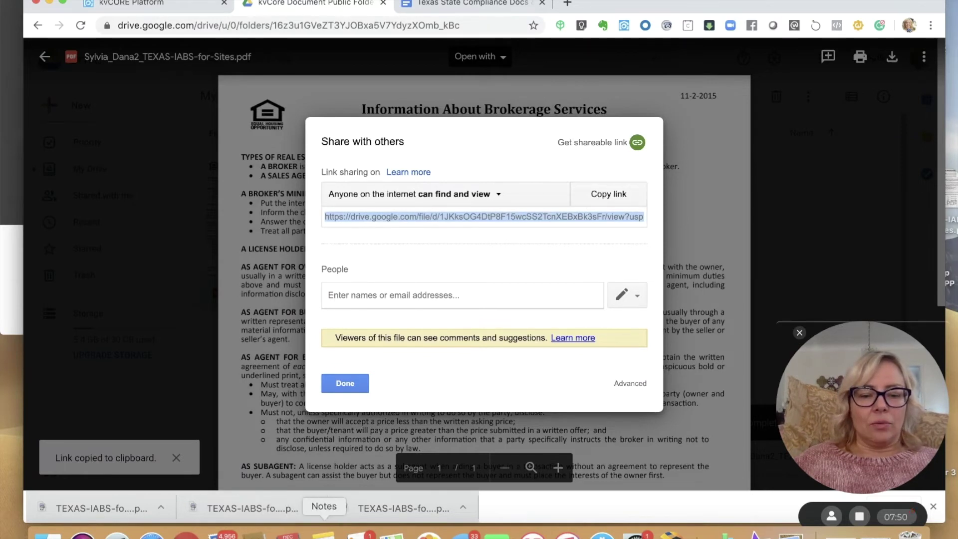
- Paste the IABS PDF link into the kvCore Texas Compliance note, then close sharing and the Drive tab
{"action": "left_click", "coordinate": [324, 533]}
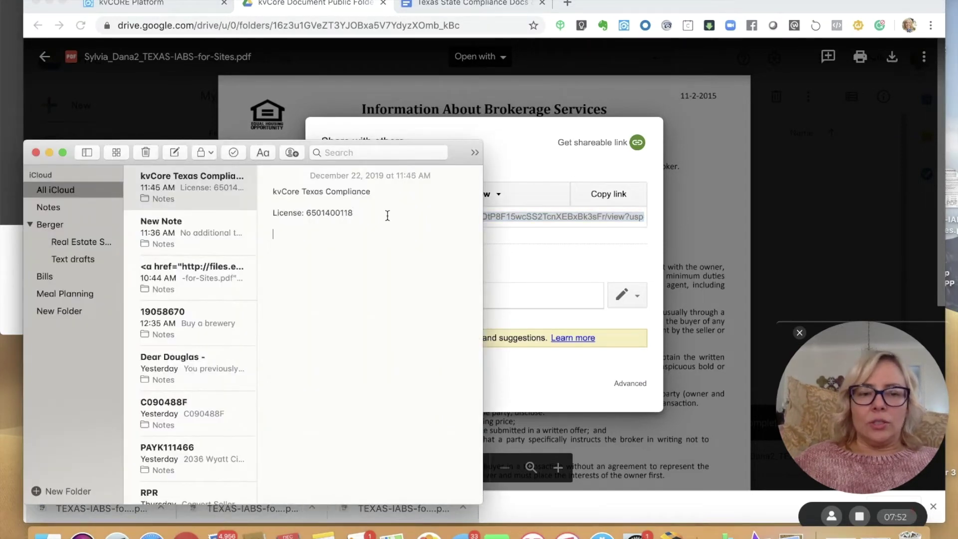
{"action": "key", "text": "super+v"}
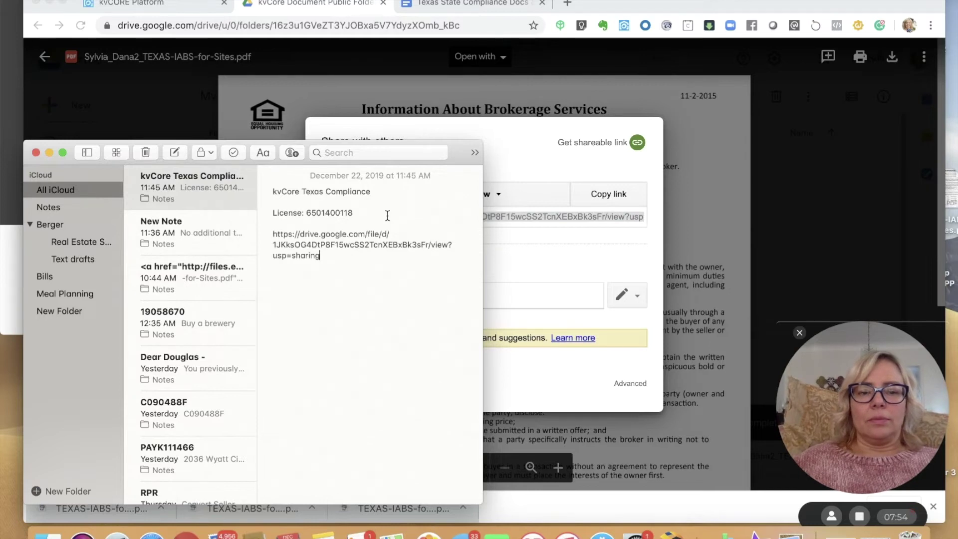
{"action": "left_click", "coordinate": [603, 252]}
{"action": "left_click", "coordinate": [344, 387]}
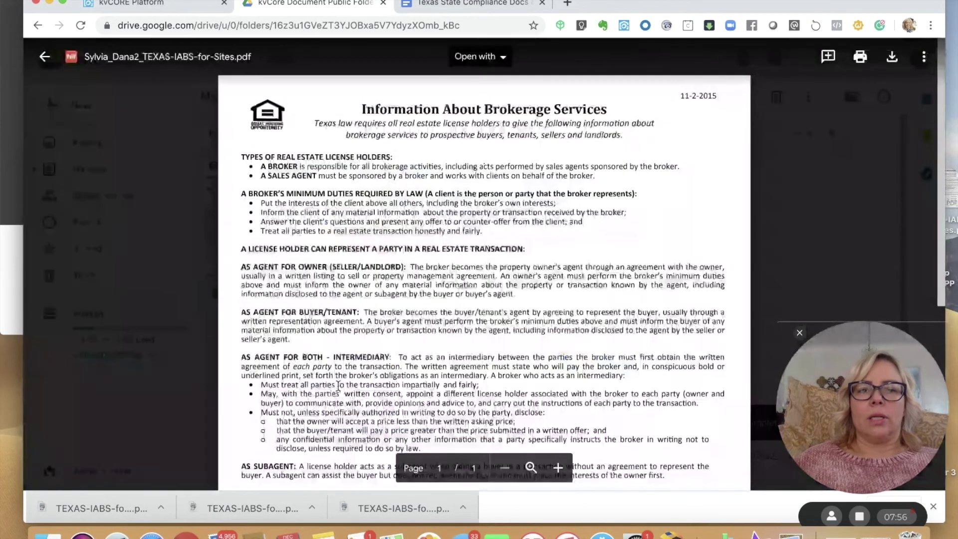
{"action": "left_click", "coordinate": [384, 4]}
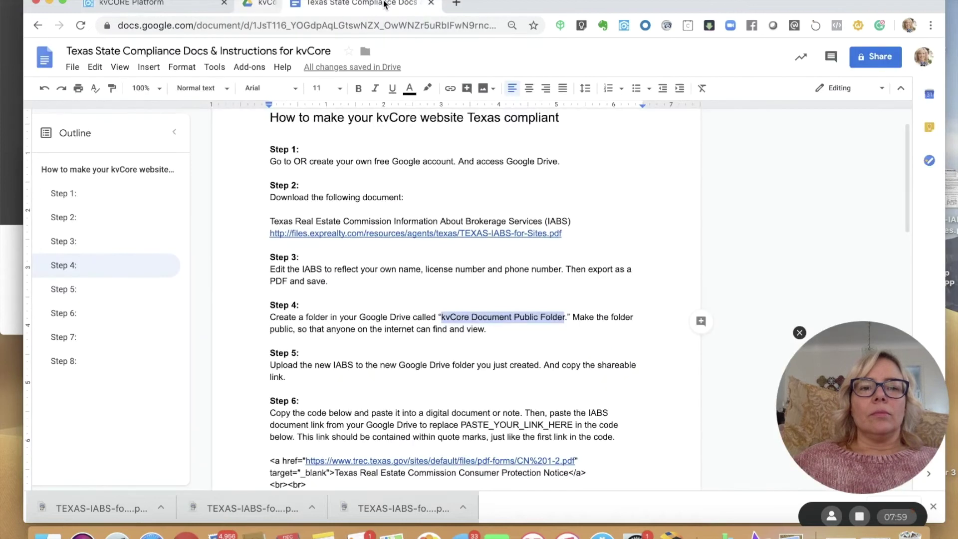
- Review the Step 4 public-folder and Step 5 IABS-upload instructions in the compliance doc
{"action": "left_click", "coordinate": [375, 352]}
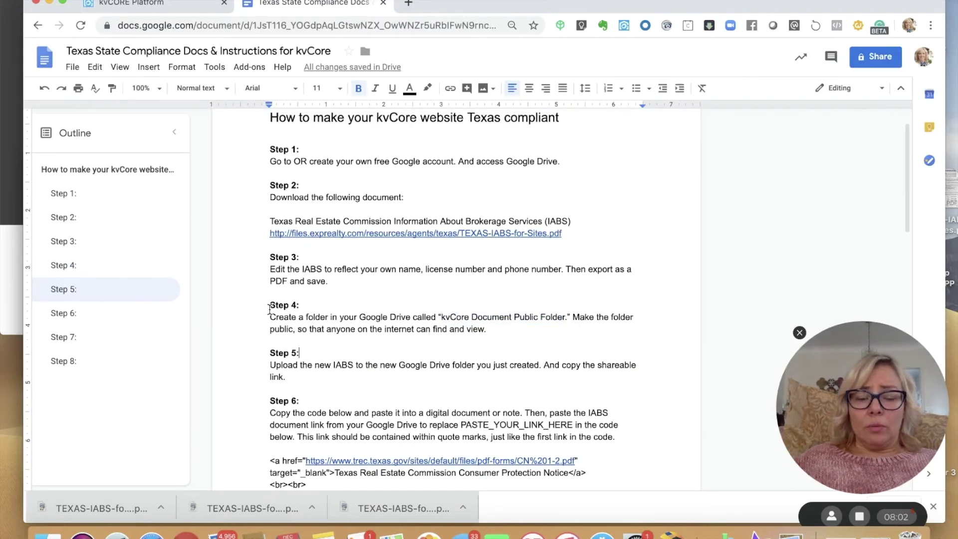
{"action": "left_click_drag", "start_coordinate": [269, 309], "coordinate": [475, 332]}
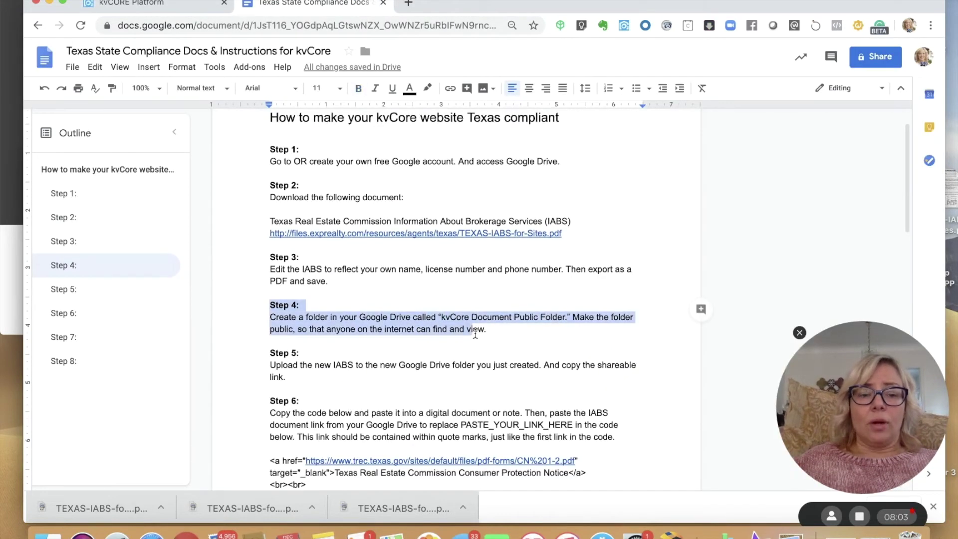
{"action": "left_click", "coordinate": [433, 366]}
{"action": "left_click_drag", "start_coordinate": [268, 353], "coordinate": [306, 379]}
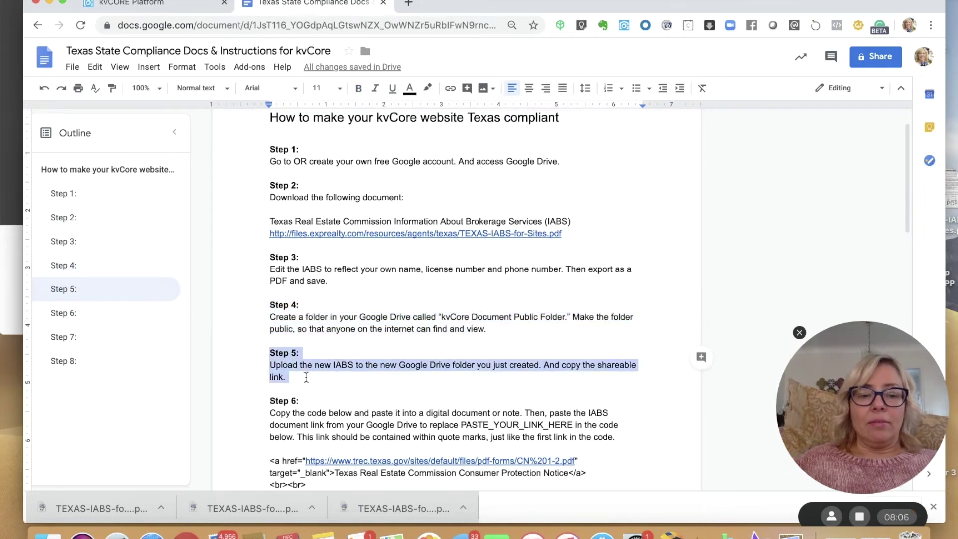
- Paste the Step 6 footer link code block into the compliance note below the Drive link
{"action": "key", "text": "Down"}
{"action": "key", "text": "Down"}
{"action": "key", "text": "Down"}
{"action": "key", "text": "Down"}
{"action": "key", "text": "Down"}
{"action": "key", "text": "Down"}
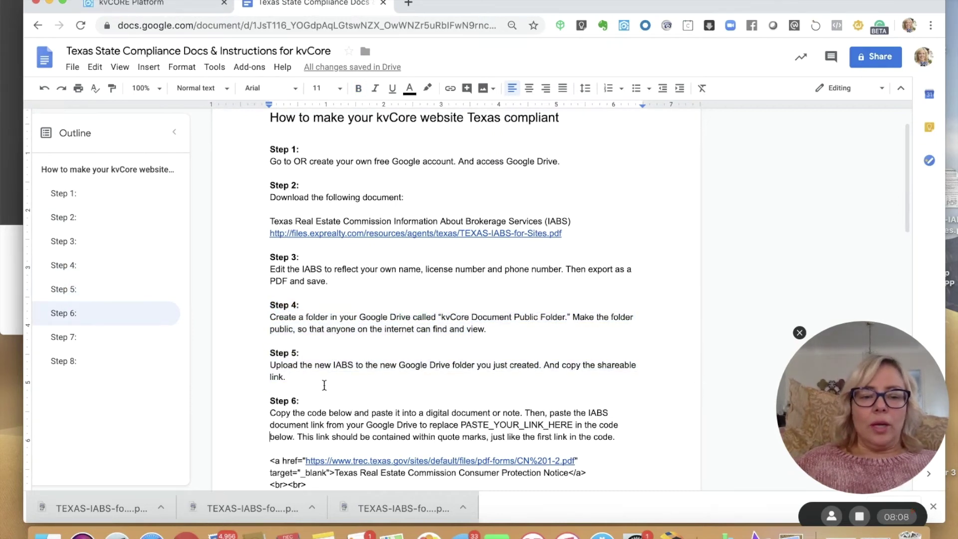
{"action": "key", "text": "Down"}
{"action": "key", "text": "Down"}
{"action": "key", "text": "Down"}
{"action": "key", "text": "Down"}
{"action": "key", "text": "Down"}
{"action": "key", "text": "Down"}
{"action": "key", "text": "Down"}
{"action": "key", "text": "Down"}
{"action": "key", "text": "Down"}
{"action": "key", "text": "Down"}
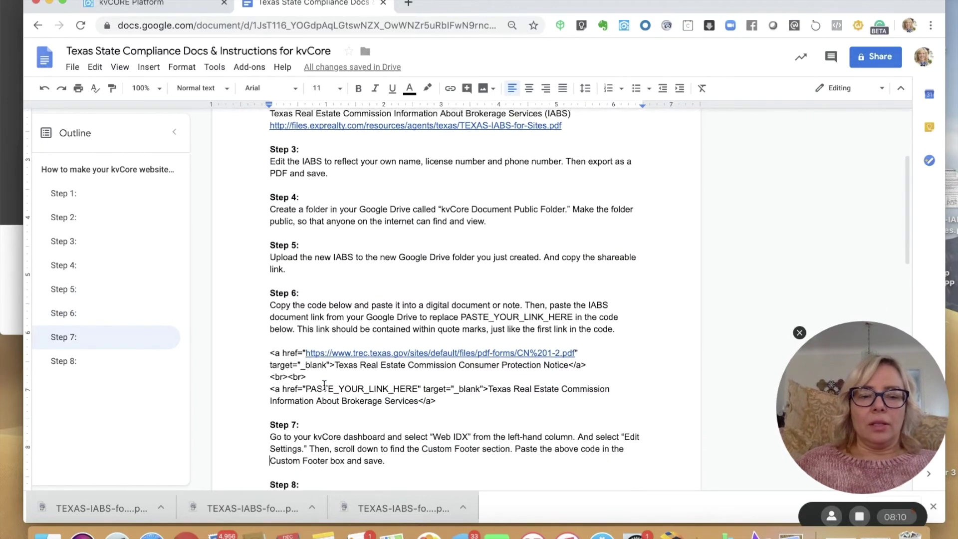
{"action": "left_click_drag", "start_coordinate": [445, 403], "coordinate": [269, 348]}
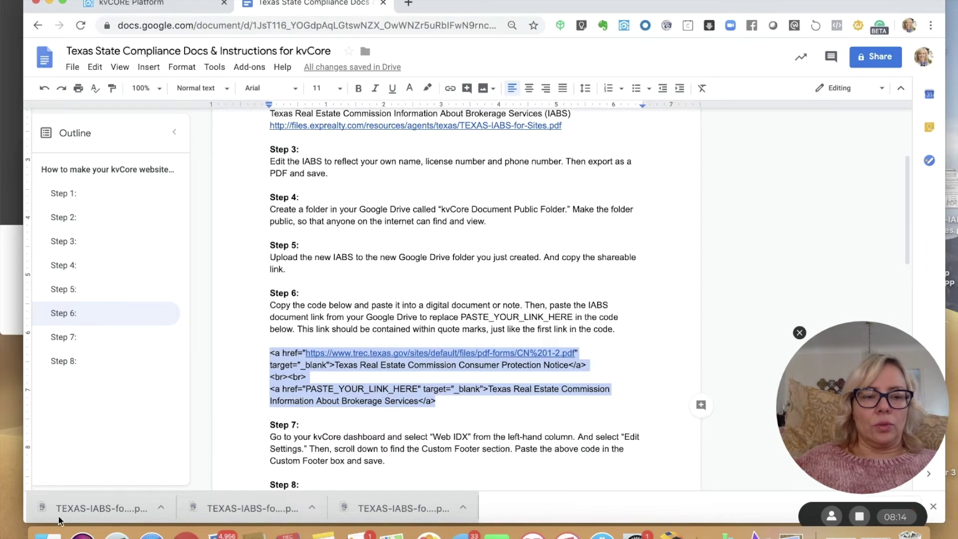
{"action": "left_click", "coordinate": [322, 533]}
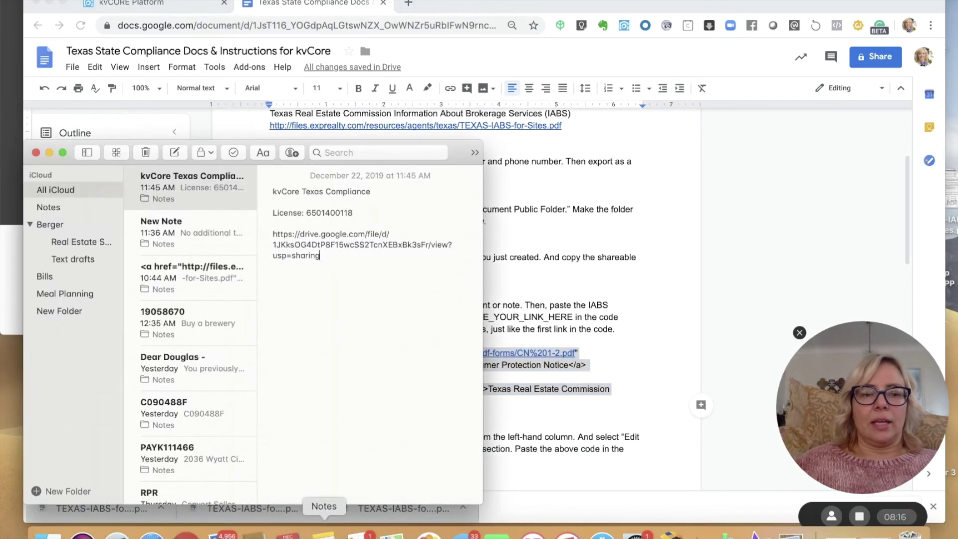
{"action": "key", "text": "Return"}
{"action": "key", "text": "Return"}
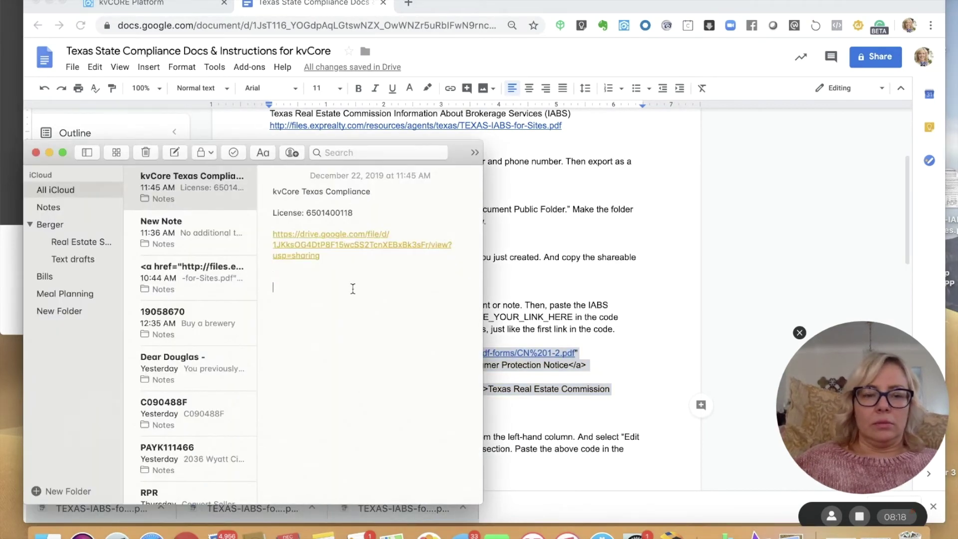
{"action": "key", "text": "super+v"}
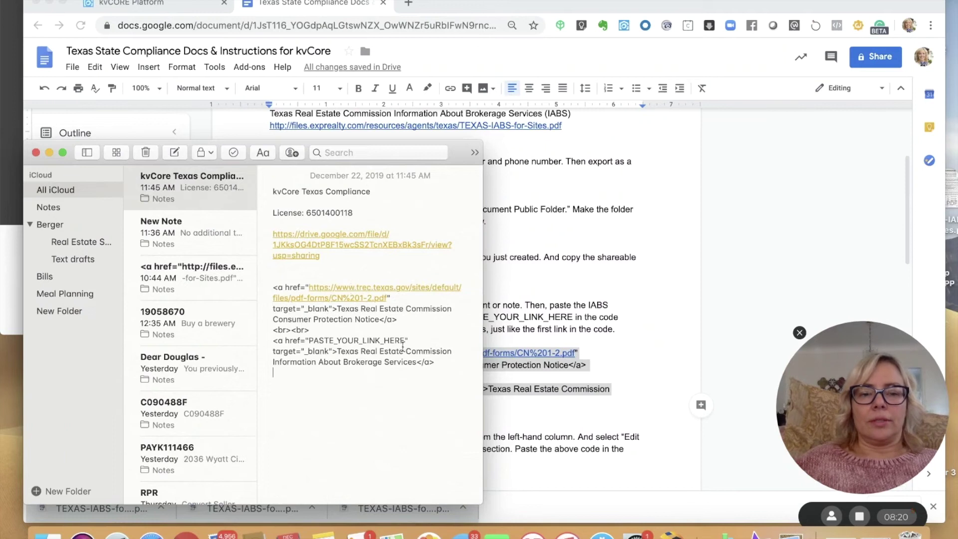
{"action": "key", "text": "super+Tab"}
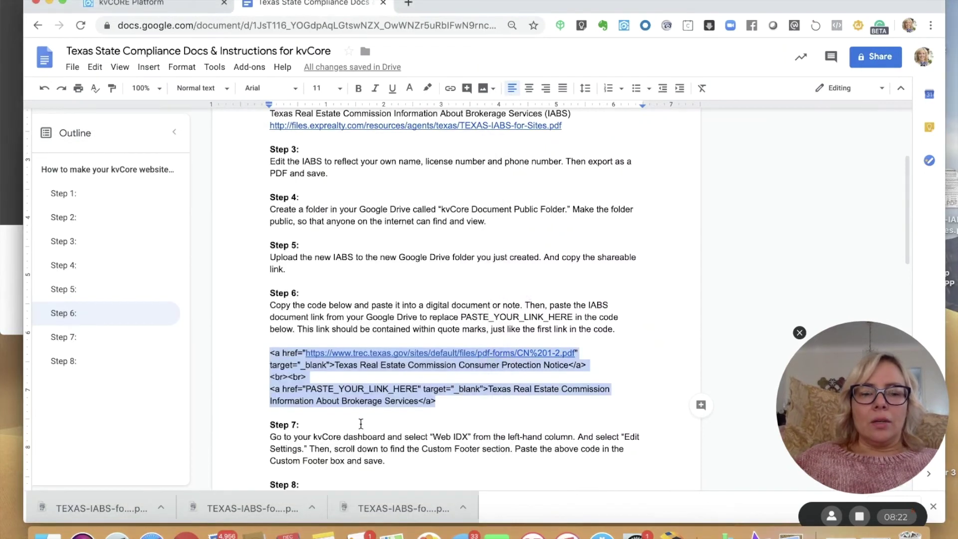
{"action": "left_click", "coordinate": [361, 424]}
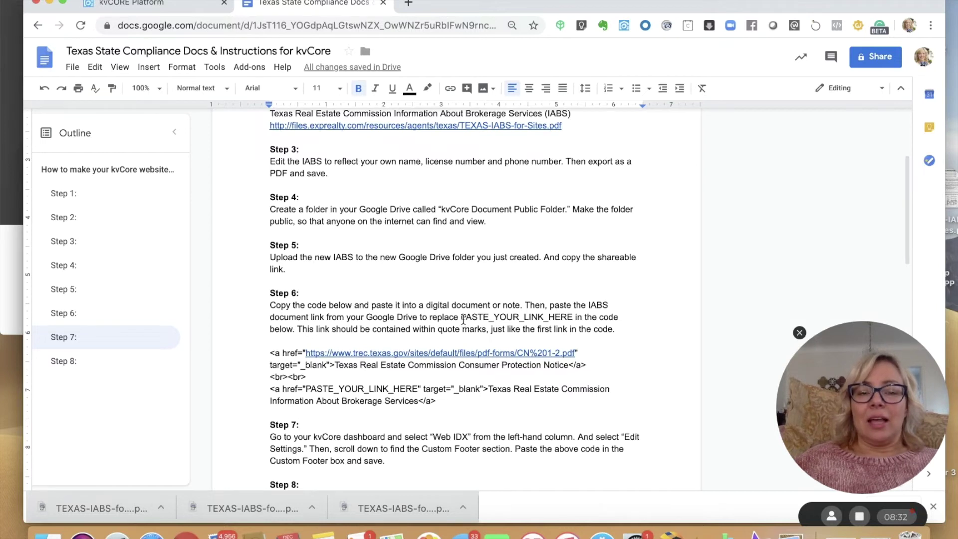
- Locate the PASTE_YOUR_LINK_HERE placeholder in the Step 6 instructions and code
{"action": "left_click_drag", "start_coordinate": [461, 317], "coordinate": [573, 318]}
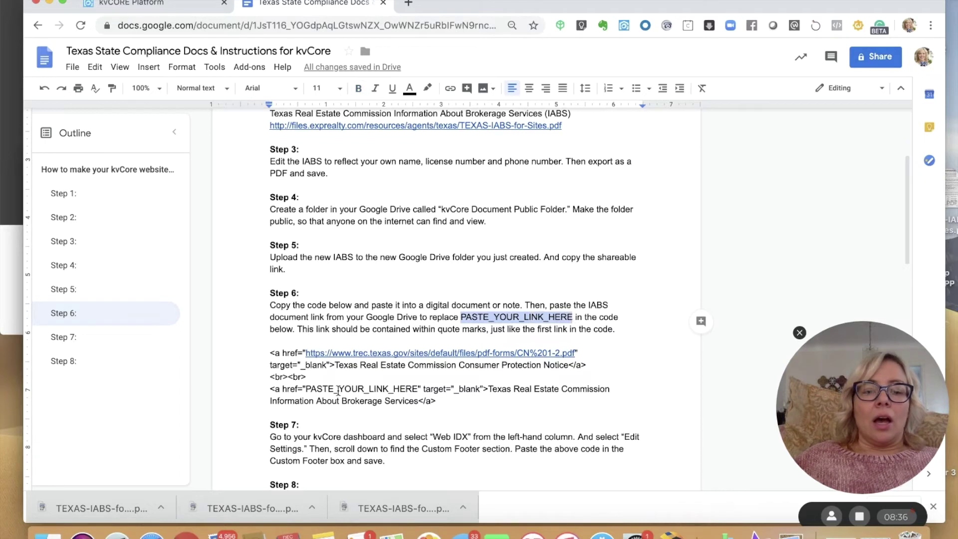
{"action": "left_click", "coordinate": [338, 389]}
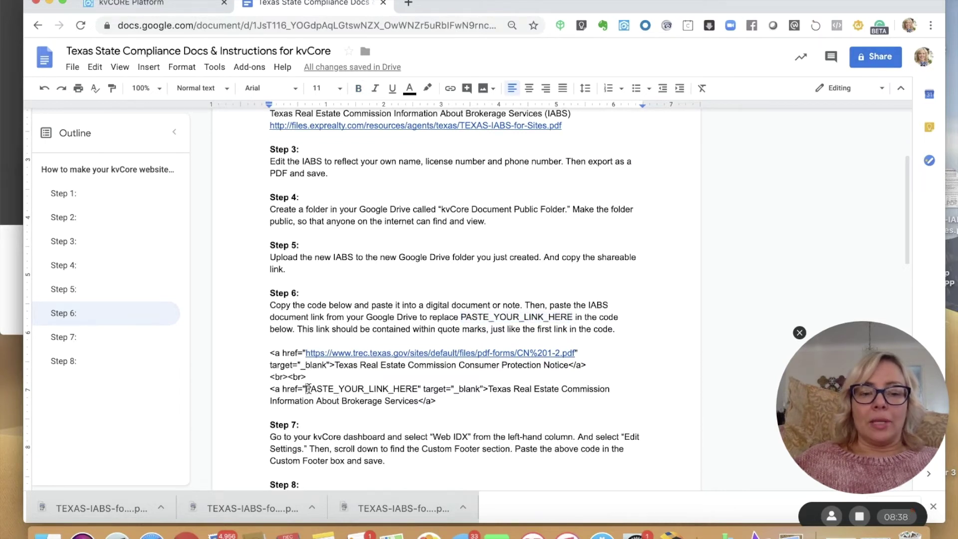
{"action": "left_click_drag", "start_coordinate": [309, 388], "coordinate": [418, 387]}
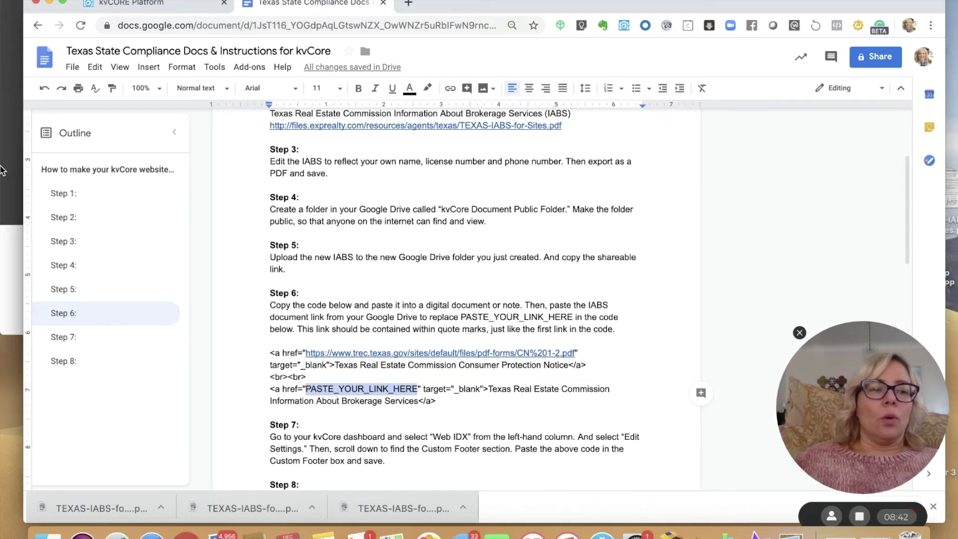
- In the note, move the standalone Drive link into the code, replacing PASTE_YOUR_LINK_HERE
{"action": "left_click", "coordinate": [323, 535]}
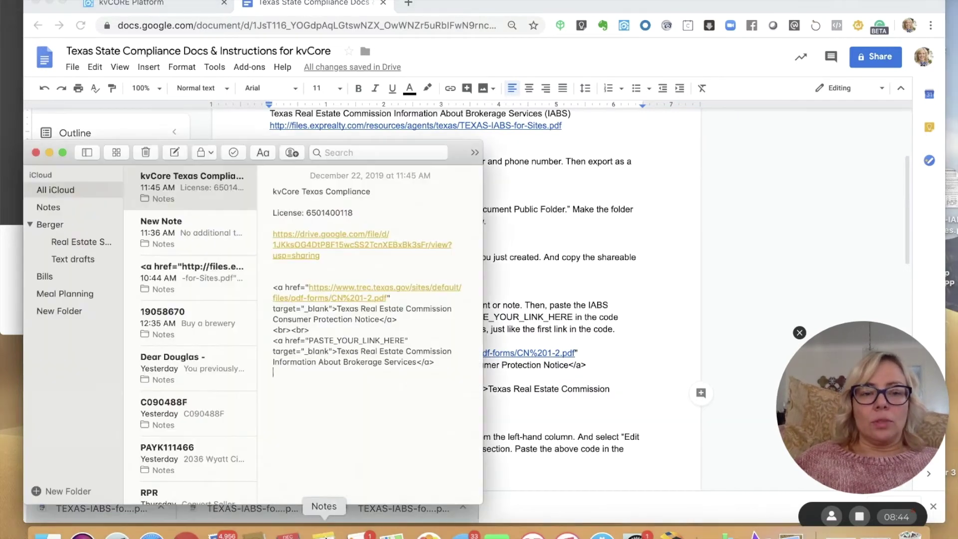
{"action": "left_click", "coordinate": [336, 418]}
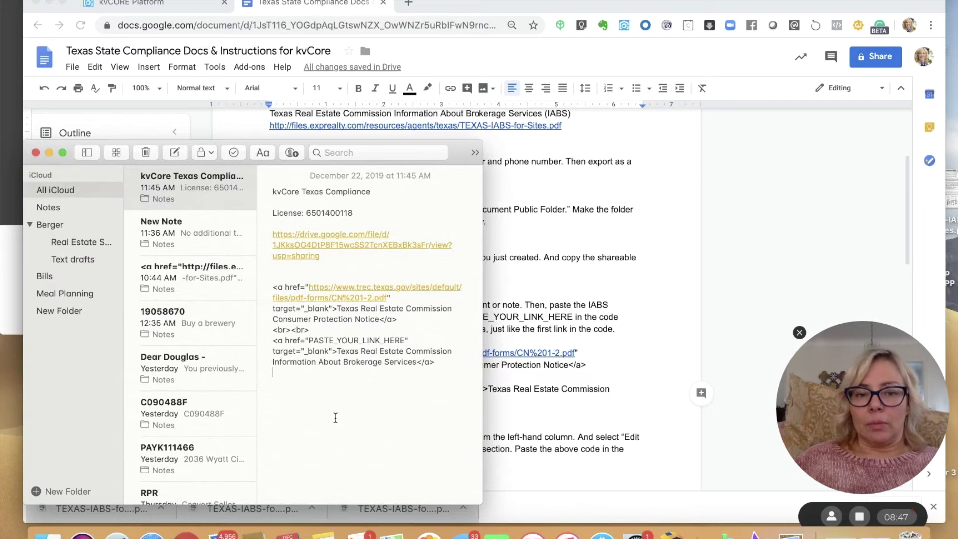
{"action": "left_click_drag", "start_coordinate": [328, 256], "coordinate": [272, 235]}
{"action": "key", "text": "super+x"}
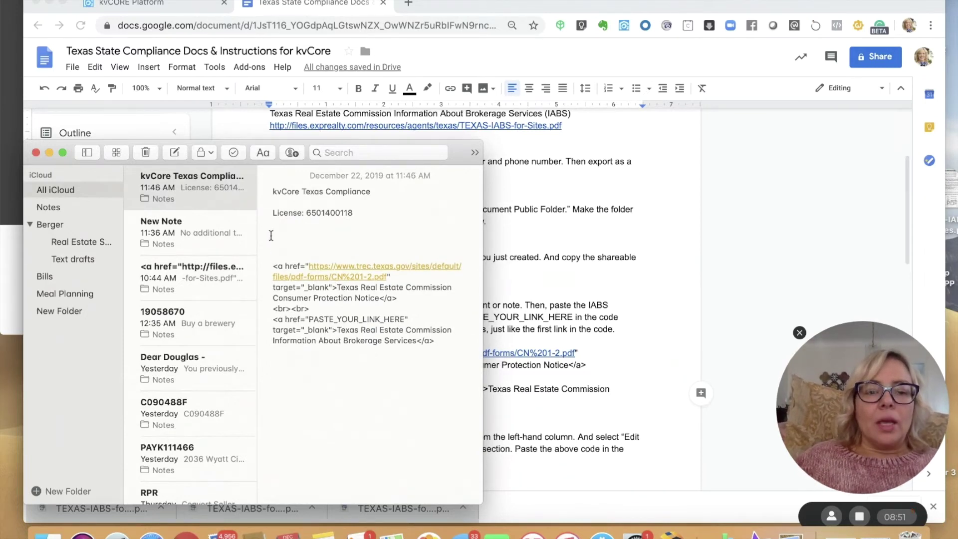
{"action": "left_click_drag", "start_coordinate": [309, 320], "coordinate": [404, 318]}
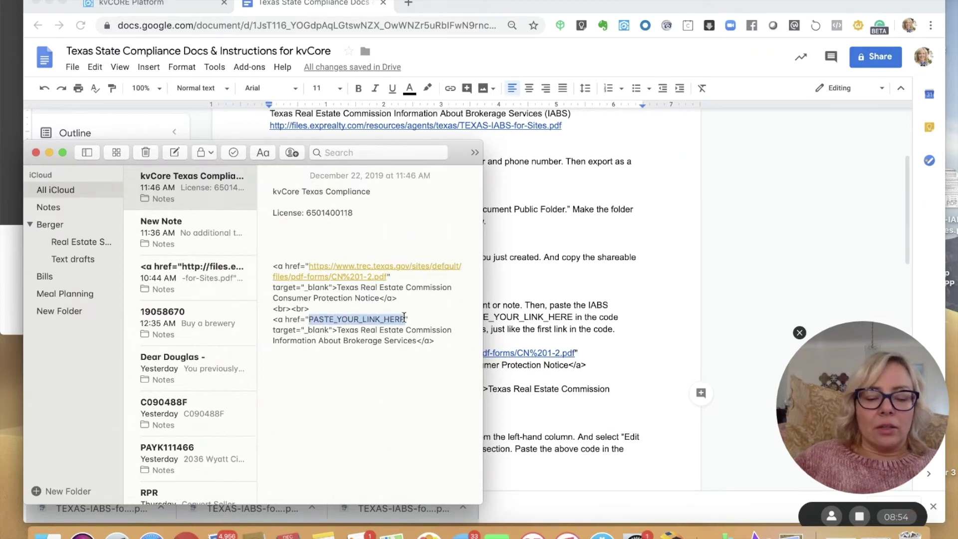
{"action": "key", "text": "super+v"}
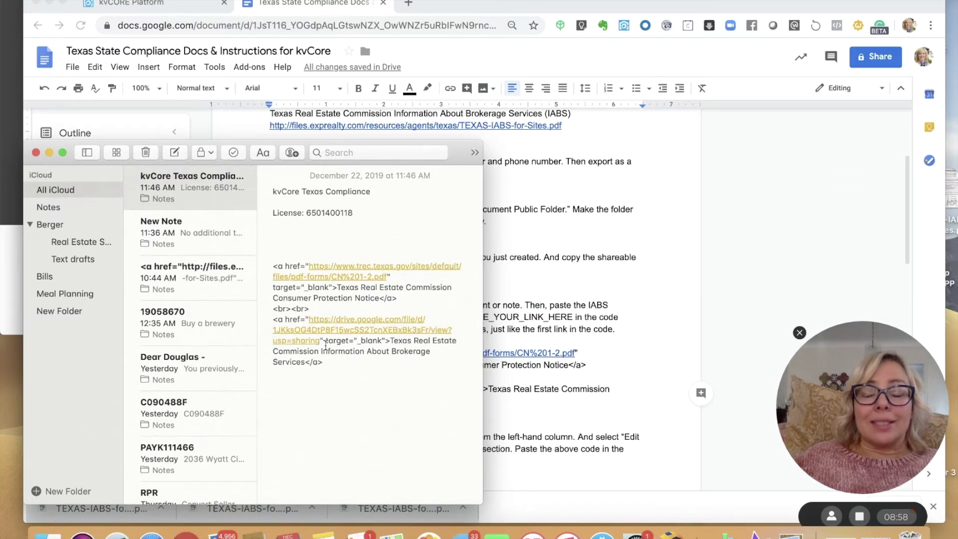
{"action": "left_click", "coordinate": [327, 362]}
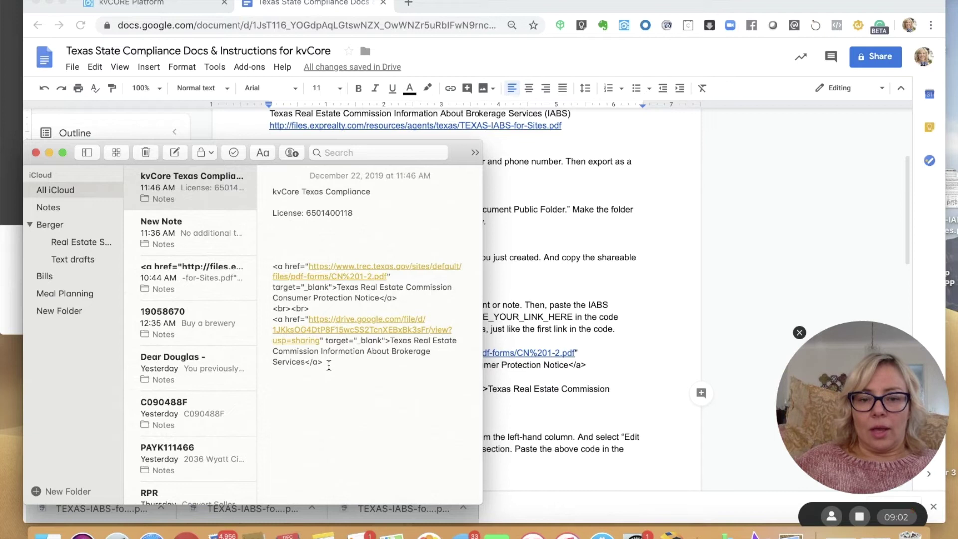
{"action": "left_click", "coordinate": [606, 336]}
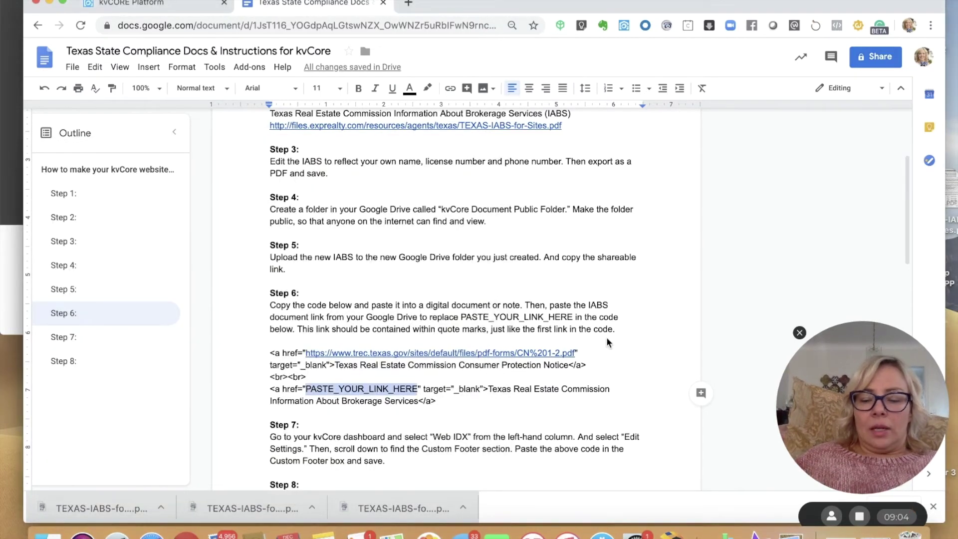
- In the kvCORE Platform tab, go to Web & IDX and open the website's Edit Settings
{"action": "left_click", "coordinate": [446, 414]}
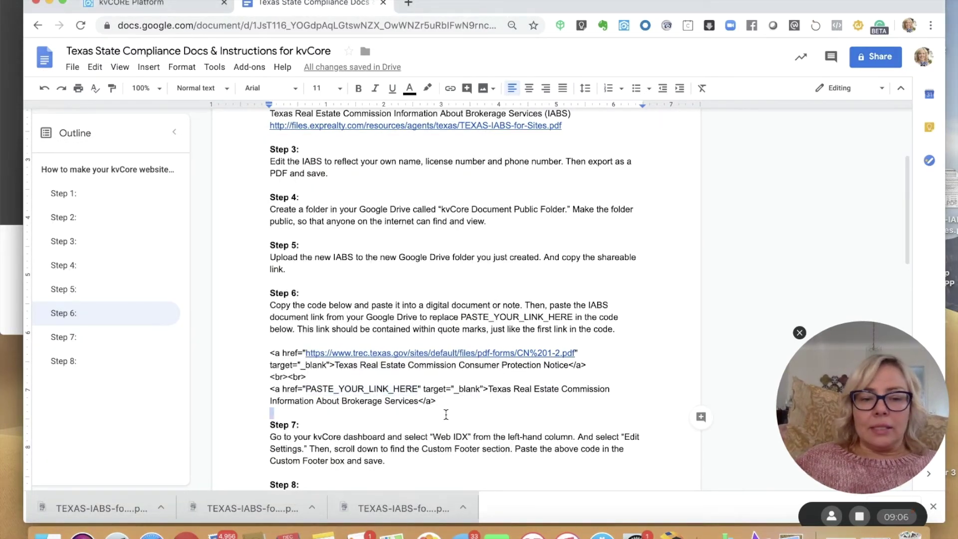
{"action": "key", "text": "Down"}
{"action": "key", "text": "Down"}
{"action": "key", "text": "Down"}
{"action": "key", "text": "Down"}
{"action": "key", "text": "Down"}
{"action": "key", "text": "Down"}
{"action": "key", "text": "Down"}
{"action": "key", "text": "Down"}
{"action": "key", "text": "Down"}
{"action": "key", "text": "Down"}
{"action": "key", "text": "Down"}
{"action": "key", "text": "Down"}
{"action": "key", "text": "Down"}
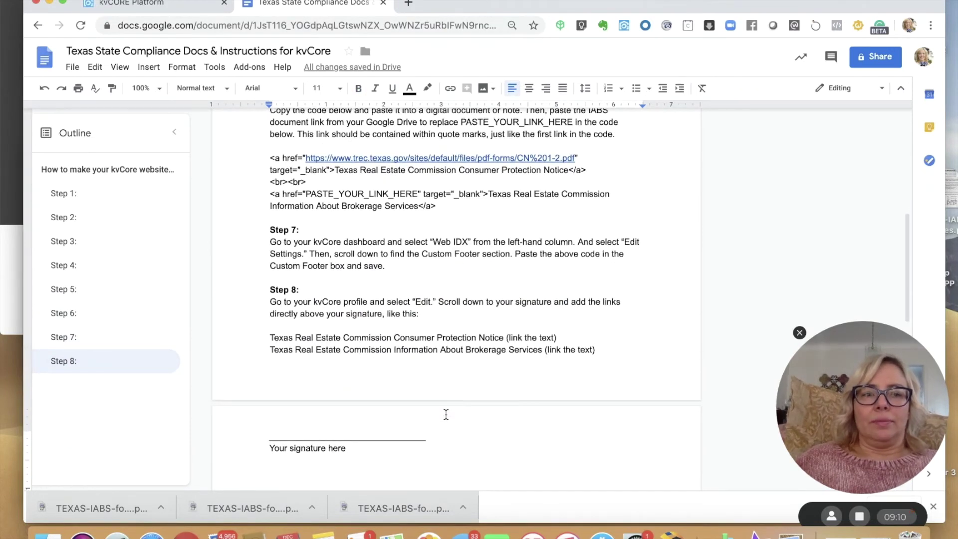
{"action": "left_click", "coordinate": [168, 4]}
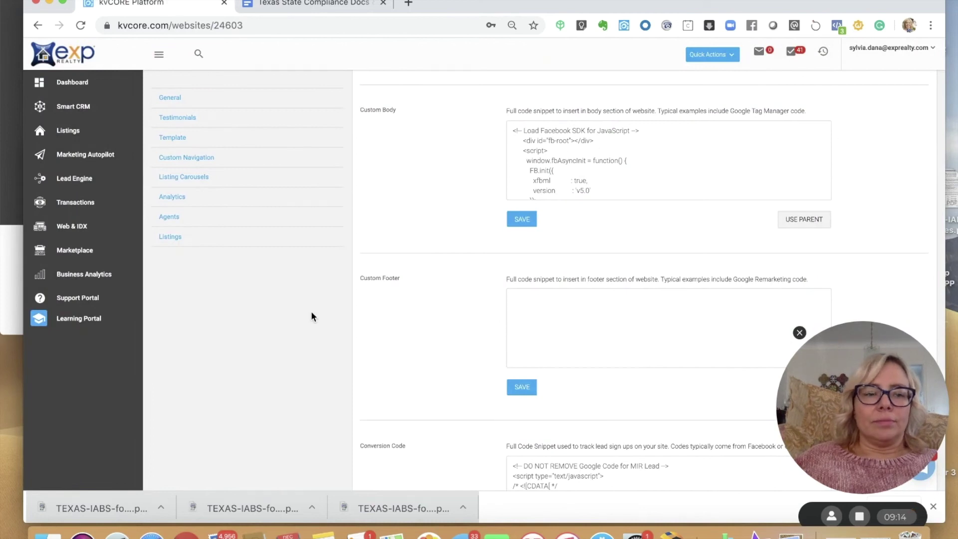
{"action": "left_click", "coordinate": [69, 224]}
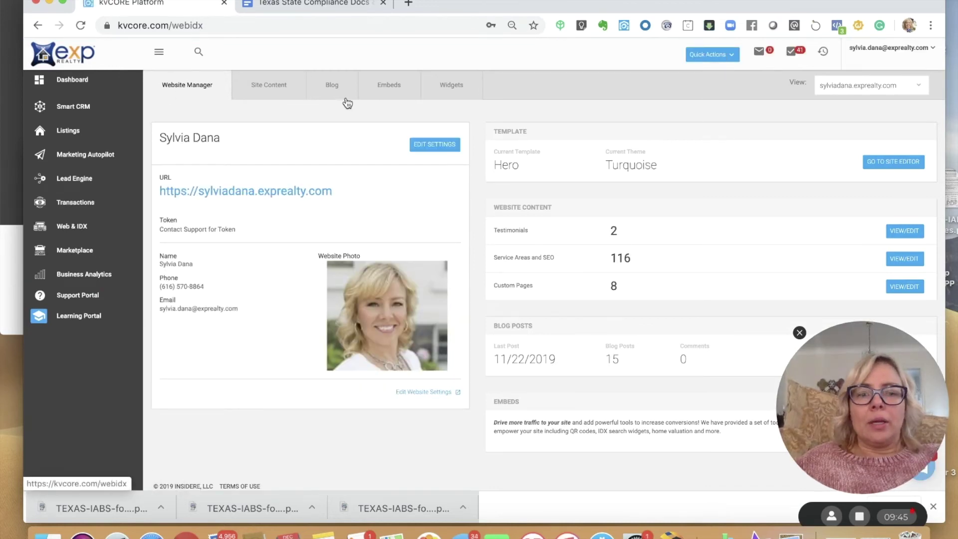
{"action": "left_click", "coordinate": [433, 149]}
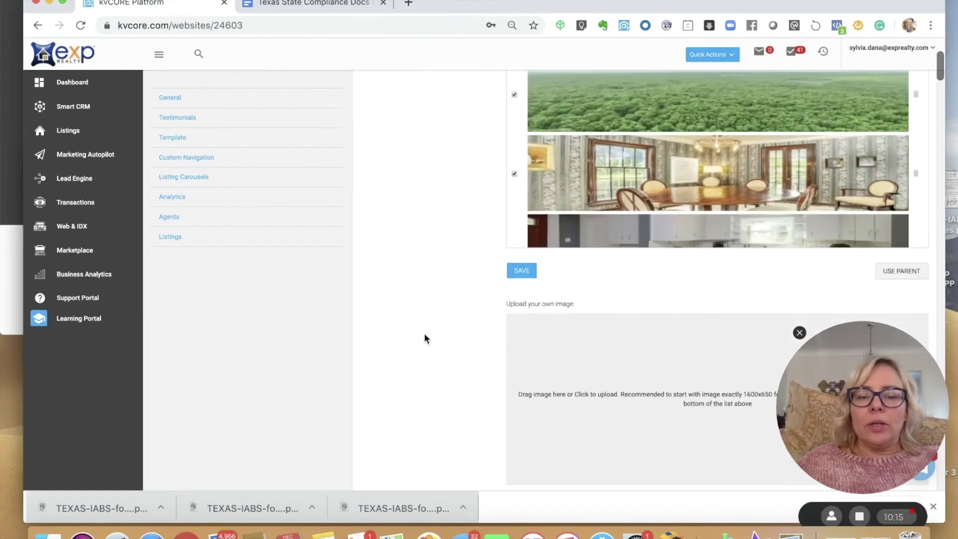
- Scroll the website settings down to the empty Custom Footer field
{"action": "scroll", "coordinate": [424, 333], "scroll_direction": "down", "scroll_amount": 7}
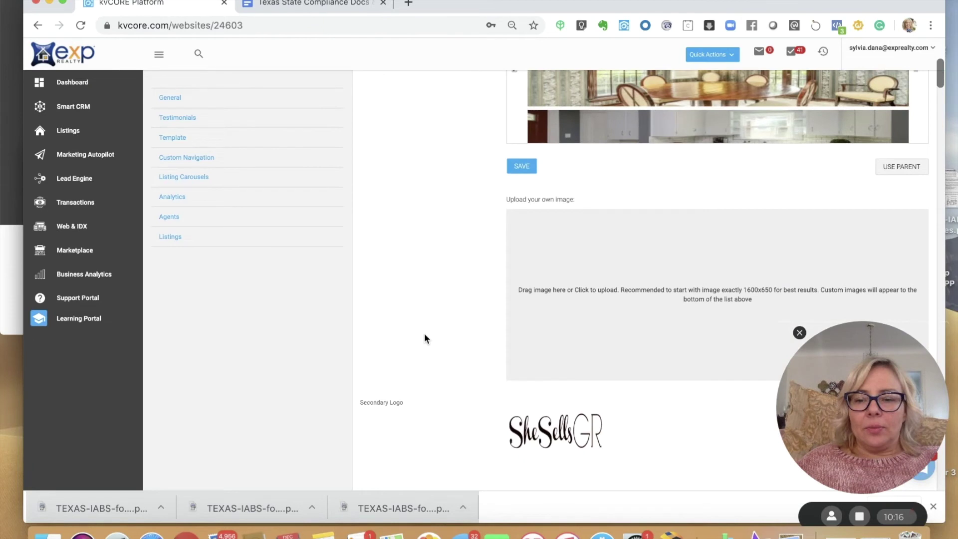
{"action": "scroll", "coordinate": [424, 338], "scroll_direction": "down", "scroll_amount": 10}
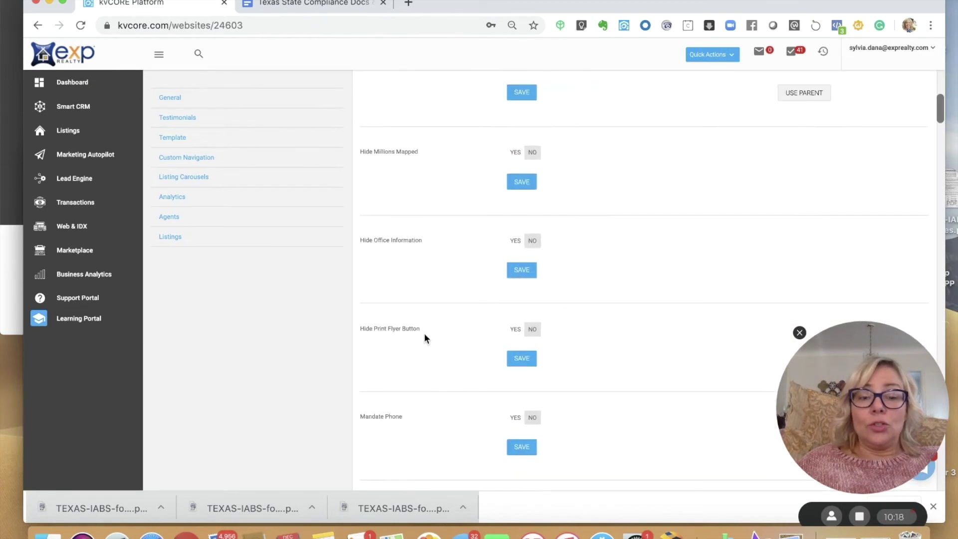
{"action": "scroll", "coordinate": [425, 338], "scroll_direction": "down", "scroll_amount": 8}
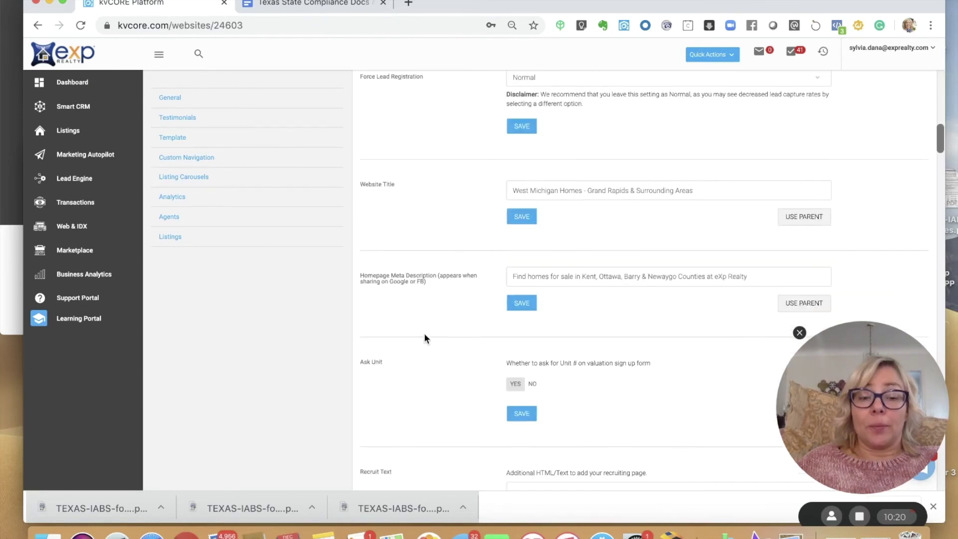
{"action": "scroll", "coordinate": [425, 335], "scroll_direction": "down", "scroll_amount": 7}
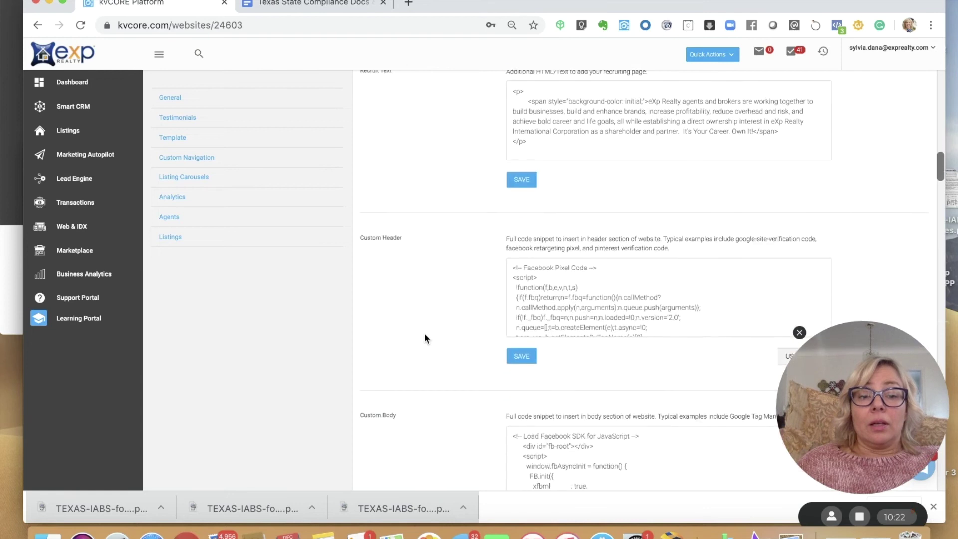
{"action": "scroll", "coordinate": [424, 335], "scroll_direction": "down", "scroll_amount": 4}
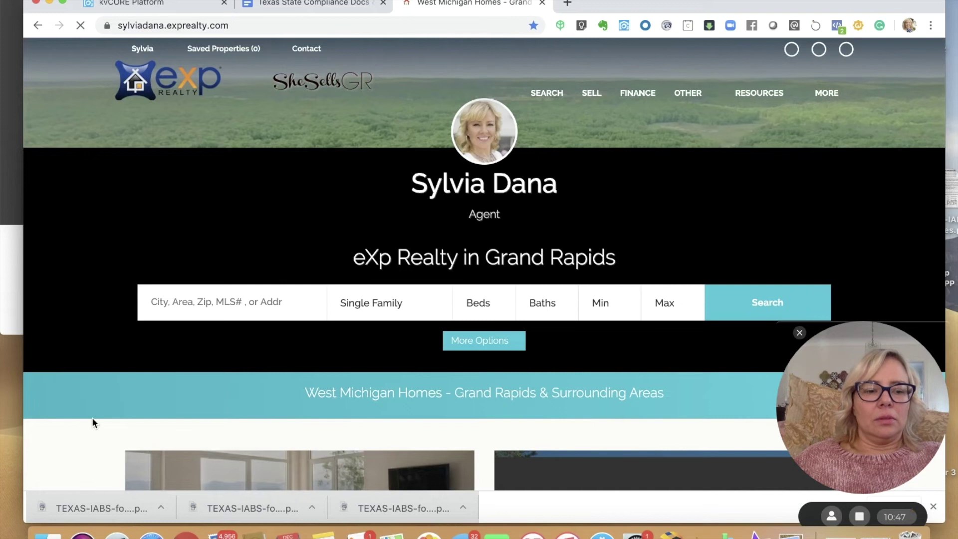
- Scroll the live West Michigan Homes site down to its eXp Realty office details and MLS disclaimer
{"action": "scroll", "coordinate": [92, 436], "scroll_direction": "down", "scroll_amount": 10}
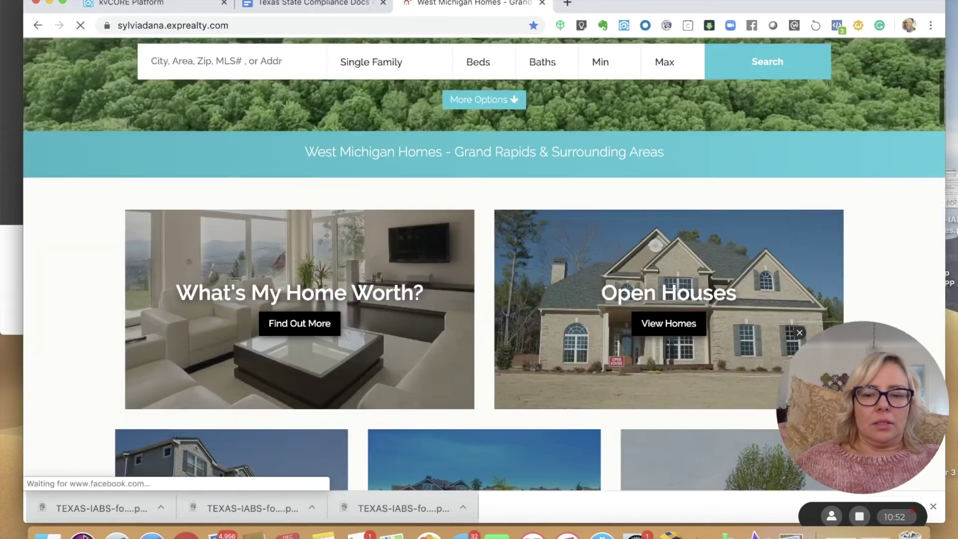
{"action": "scroll", "coordinate": [478, 250], "scroll_direction": "down", "scroll_amount": 6}
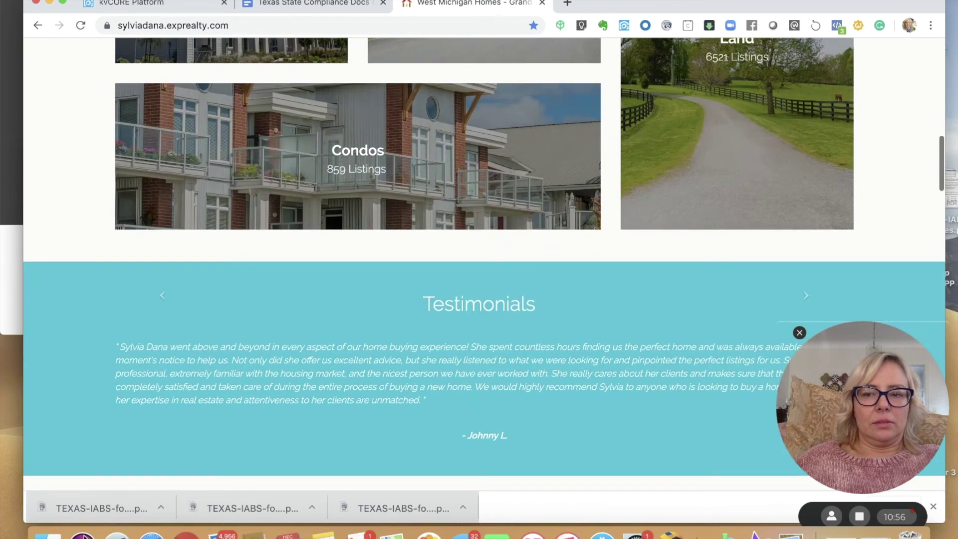
{"action": "scroll", "coordinate": [479, 249], "scroll_direction": "down", "scroll_amount": 20}
{"action": "scroll", "coordinate": [479, 265], "scroll_direction": "down", "scroll_amount": 12}
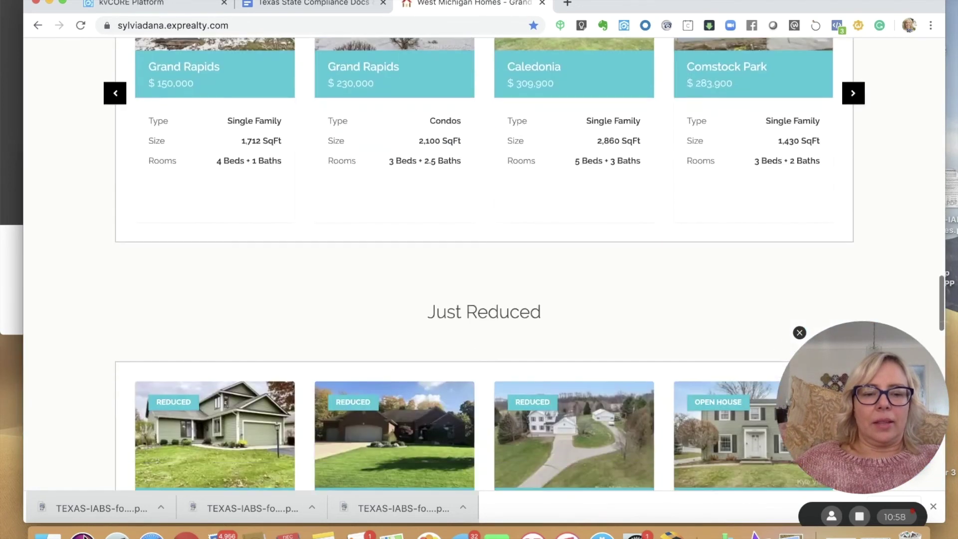
{"action": "scroll", "coordinate": [478, 264], "scroll_direction": "down", "scroll_amount": 14}
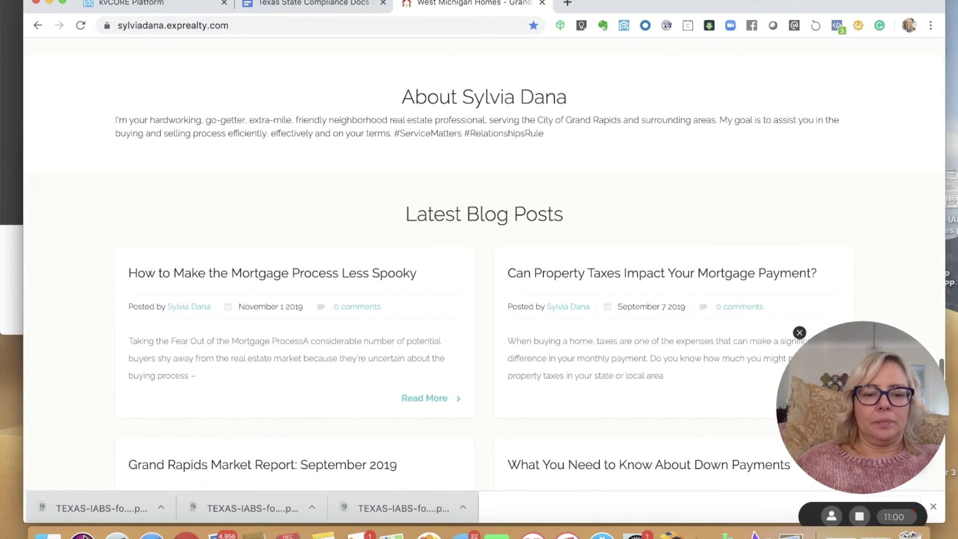
{"action": "scroll", "coordinate": [479, 265], "scroll_direction": "down", "scroll_amount": 3}
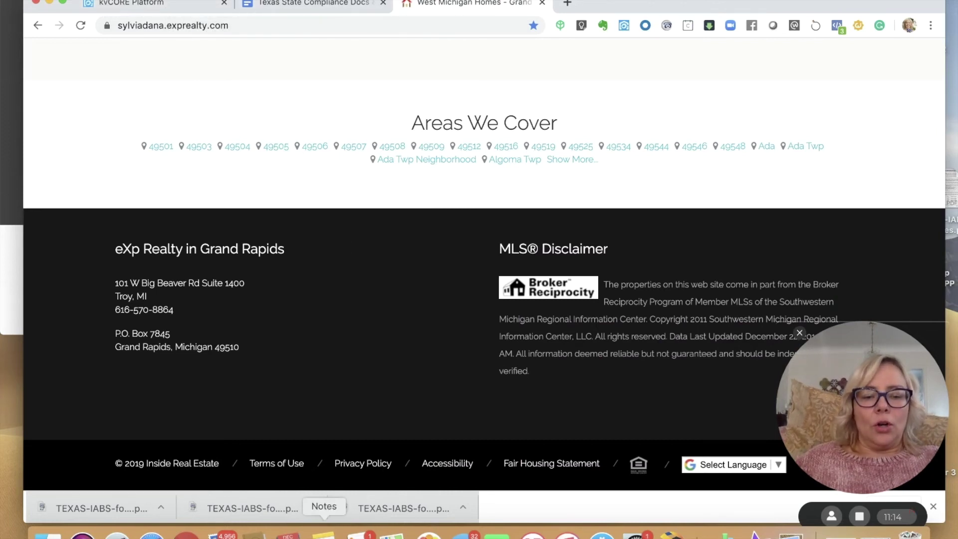
- Paste the two TREC HTML link snippets from the note into kvCore's Custom Footer and save
{"action": "left_click", "coordinate": [324, 535]}
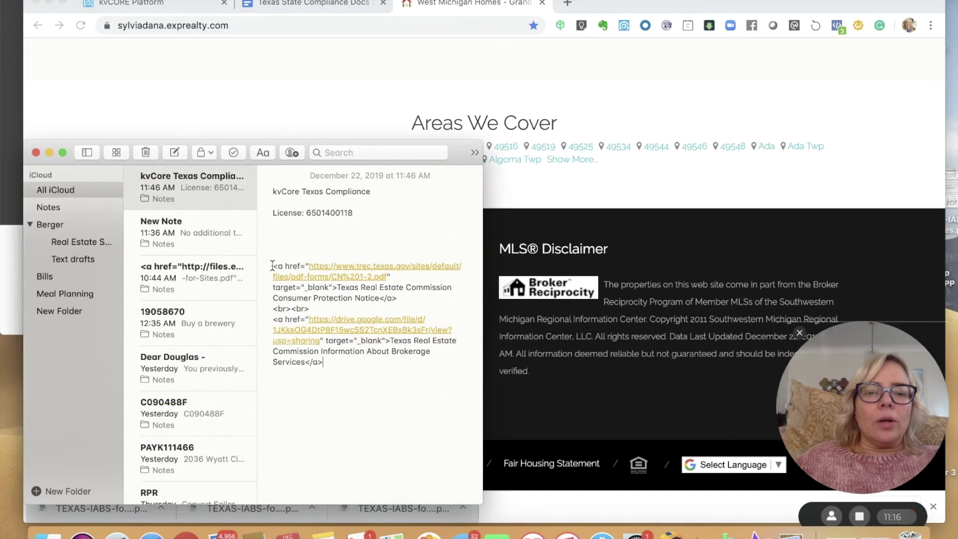
{"action": "left_click_drag", "start_coordinate": [273, 266], "coordinate": [333, 358]}
{"action": "key", "text": "super+c"}
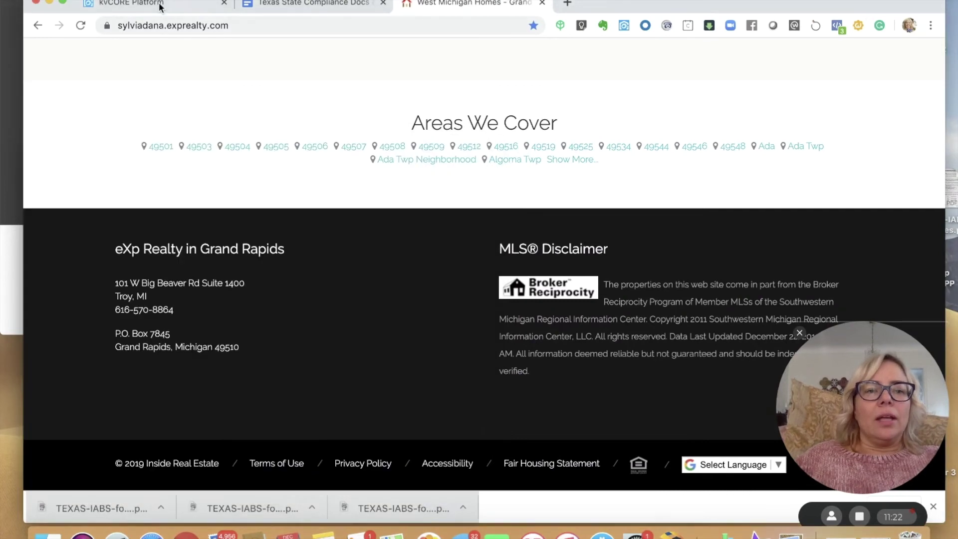
{"action": "left_click", "coordinate": [160, 6]}
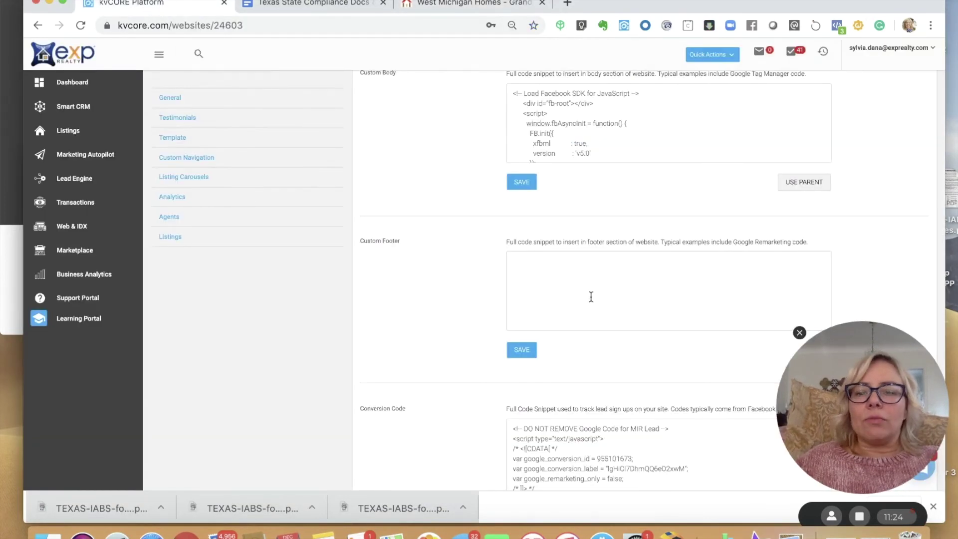
{"action": "left_click", "coordinate": [548, 269]}
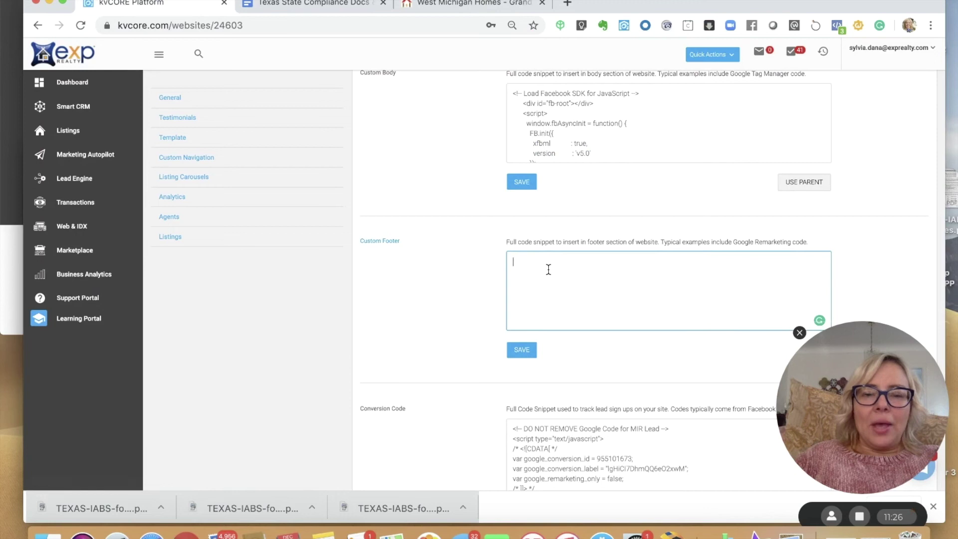
{"action": "key", "text": "super+v"}
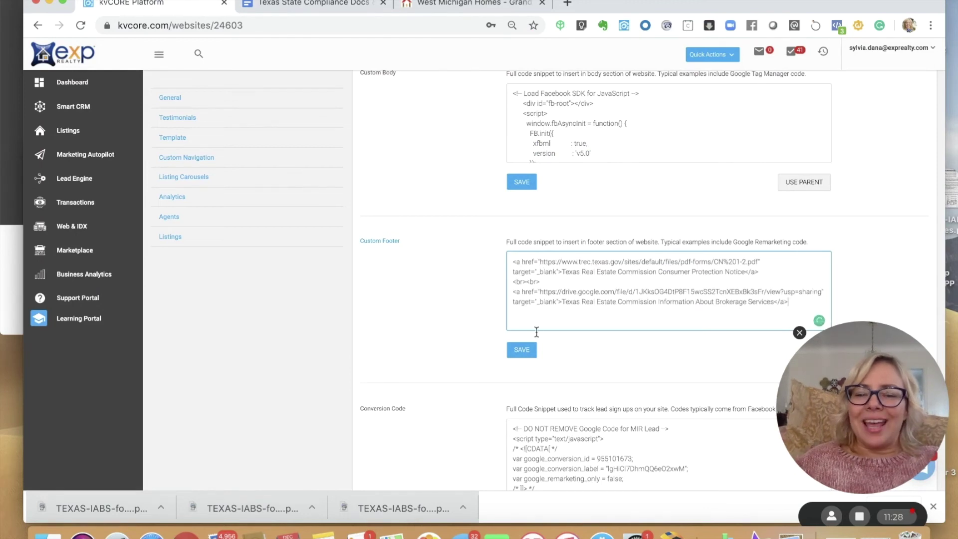
{"action": "left_click", "coordinate": [522, 351]}
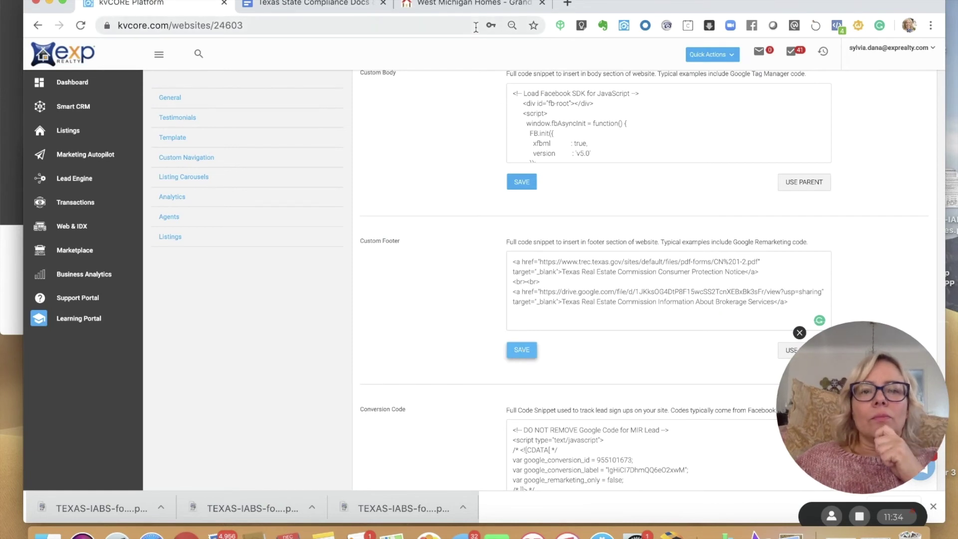
- Reload the live site and test the Consumer Protection Notice and Brokerage Services footer links
{"action": "left_click", "coordinate": [452, 6]}
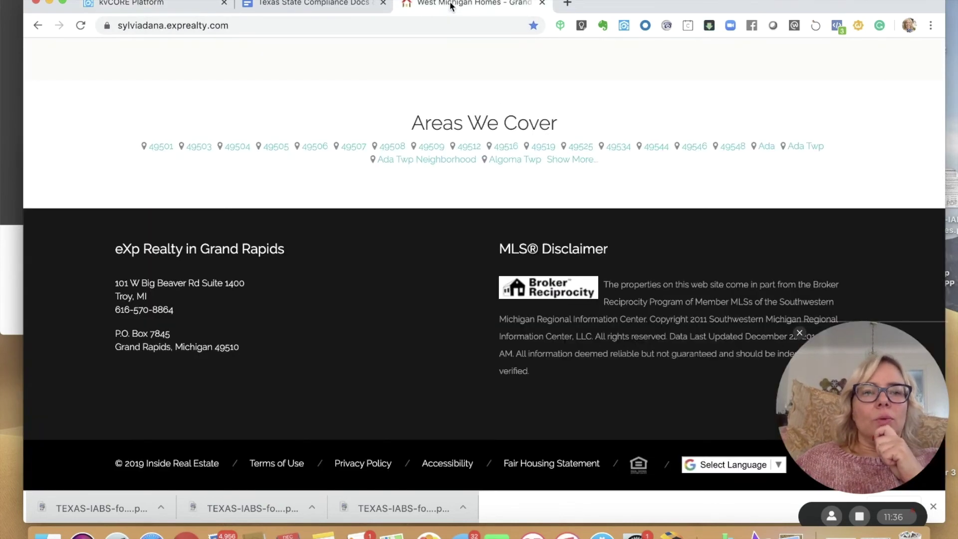
{"action": "left_click", "coordinate": [81, 26]}
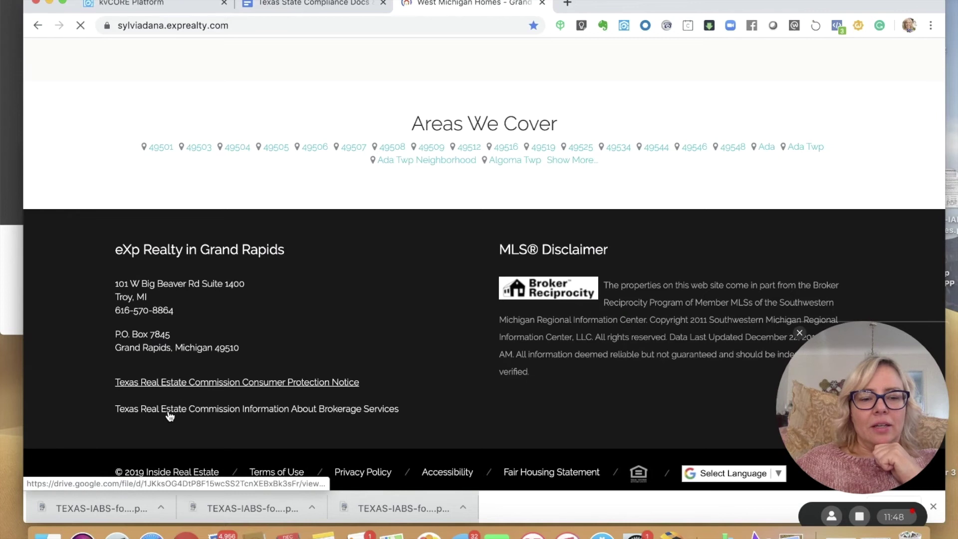
{"action": "left_click", "coordinate": [175, 385]}
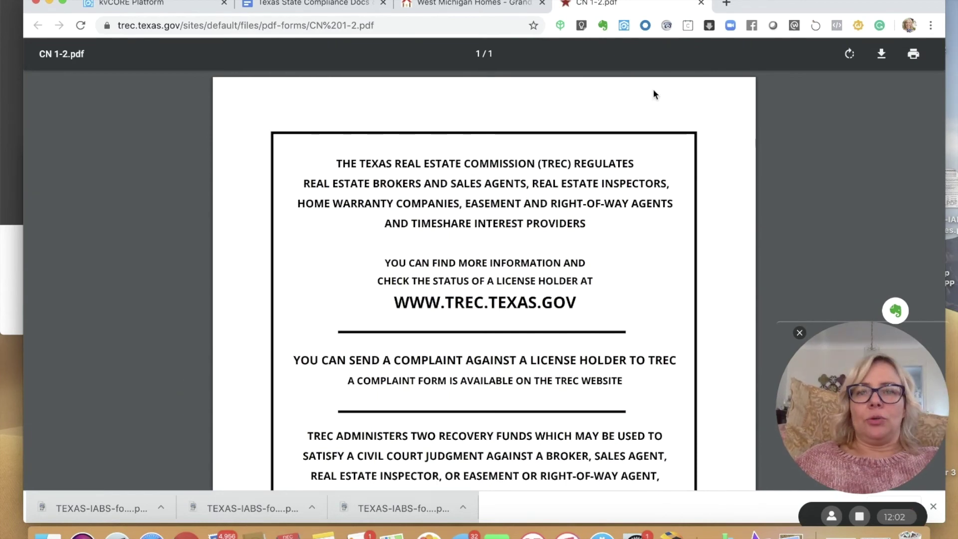
{"action": "left_click", "coordinate": [700, 4]}
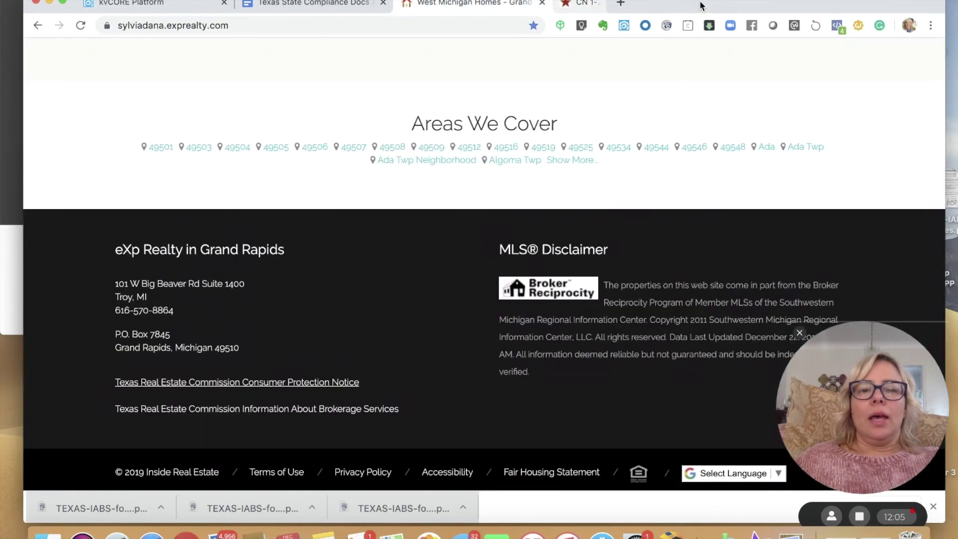
{"action": "left_click", "coordinate": [200, 412]}
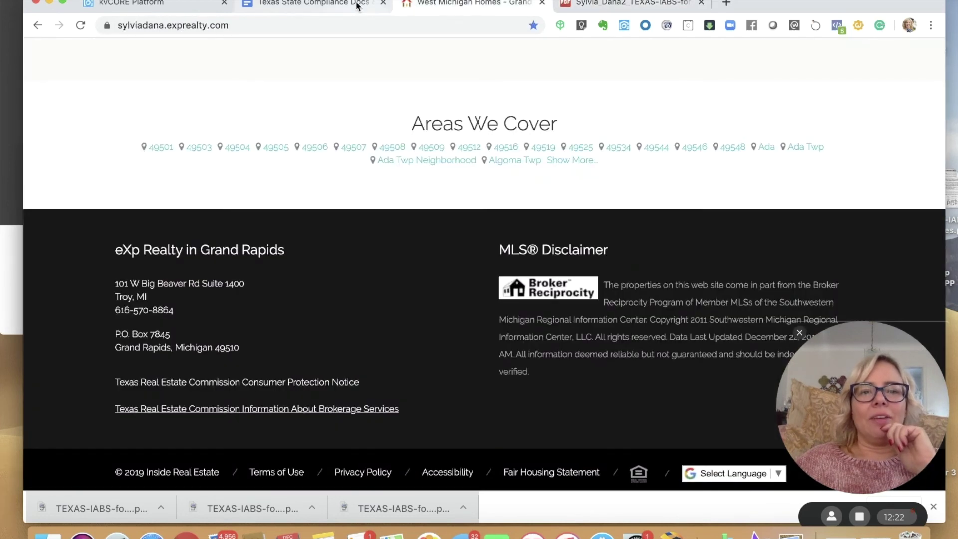
{"action": "left_click", "coordinate": [358, 5]}
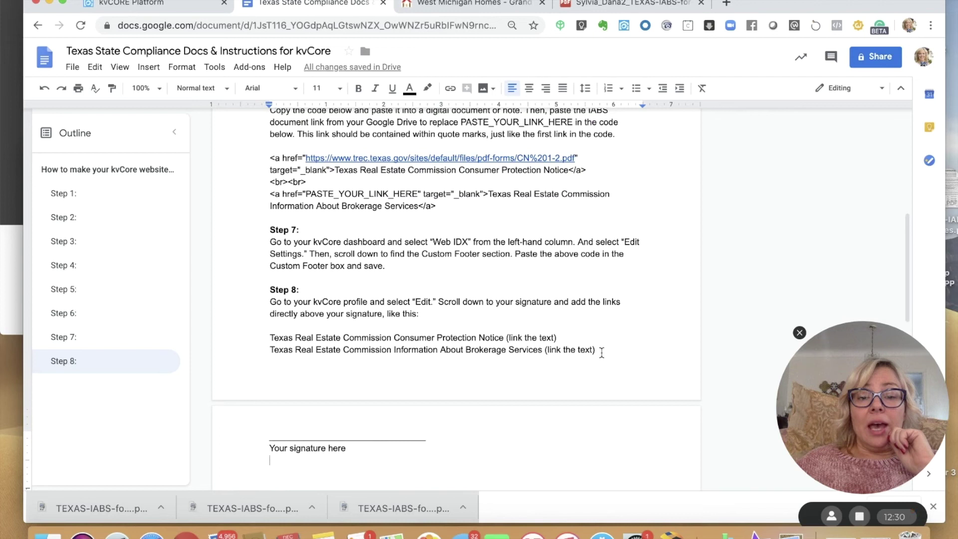
- Select and copy both Texas Real Estate Commission link lines under Step 8
{"action": "left_click_drag", "start_coordinate": [600, 351], "coordinate": [259, 337]}
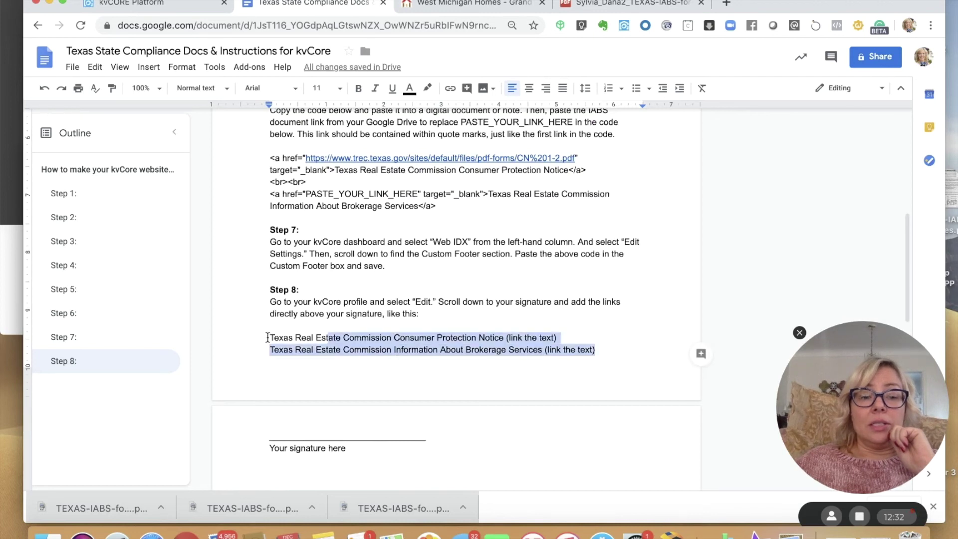
{"action": "left_click", "coordinate": [268, 337]}
{"action": "left_click_drag", "start_coordinate": [354, 342], "coordinate": [602, 349]}
{"action": "key", "text": "super+c"}
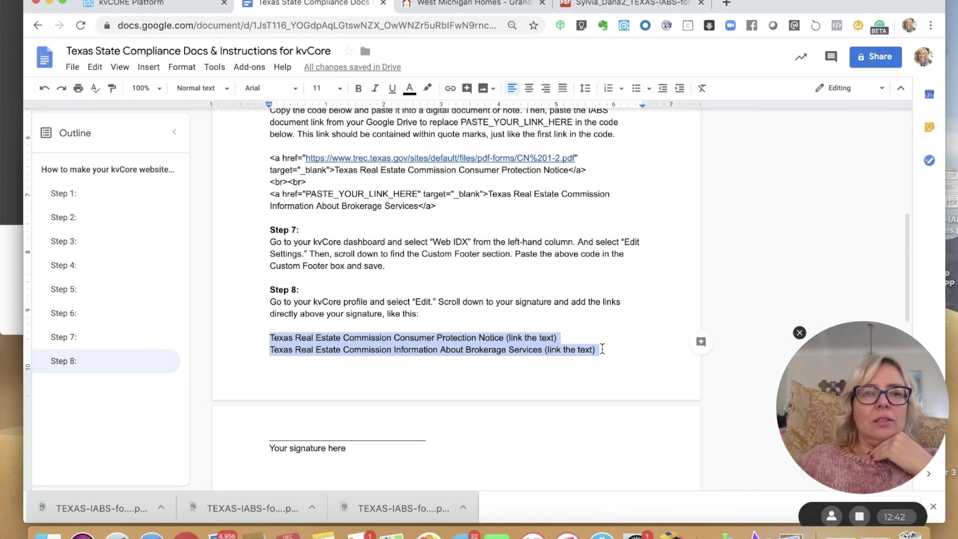
{"action": "left_click", "coordinate": [128, 6]}
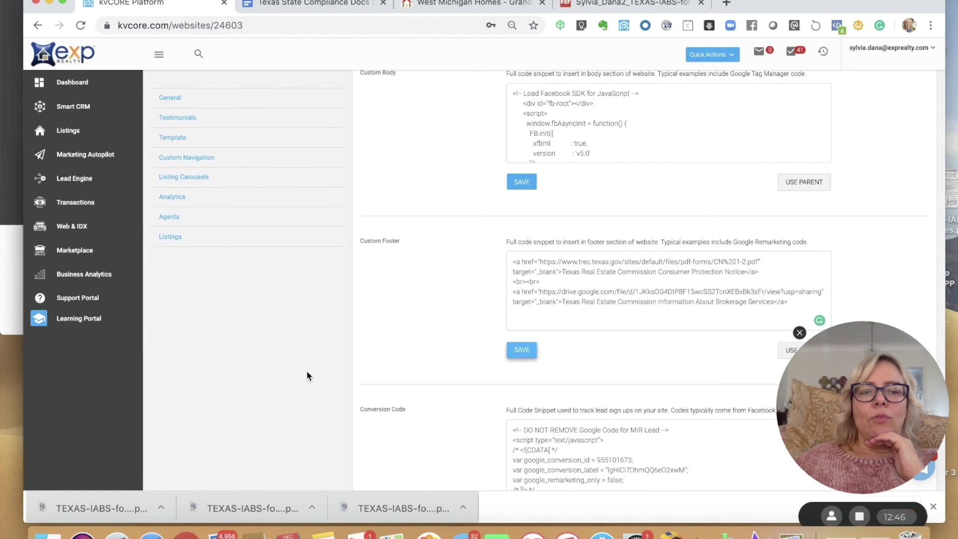
- Open My Profile from the account menu in edit mode and scroll down to the Signature editor
{"action": "left_click_drag", "start_coordinate": [307, 342], "coordinate": [858, 479]}
{"action": "scroll", "coordinate": [643, 280], "scroll_direction": "up", "scroll_amount": 5}
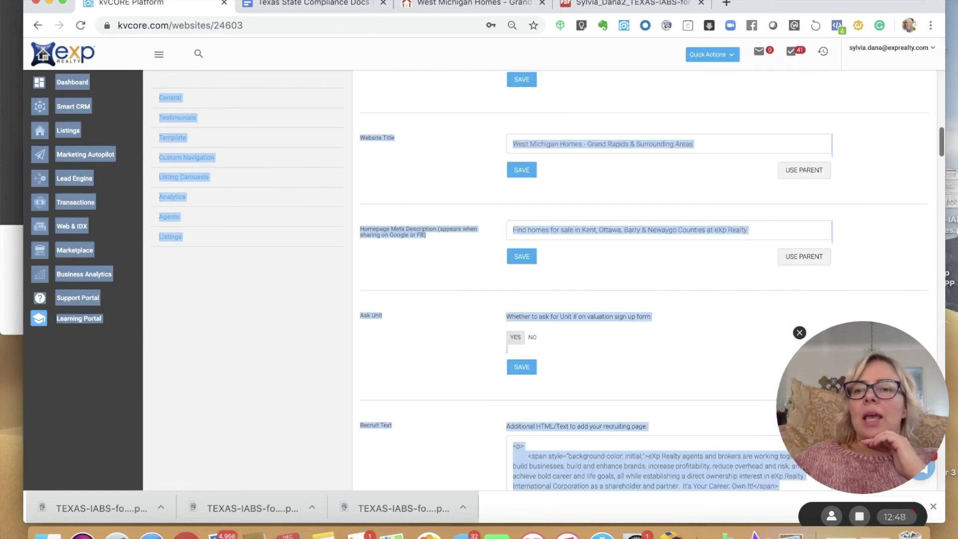
{"action": "left_click", "coordinate": [891, 54]}
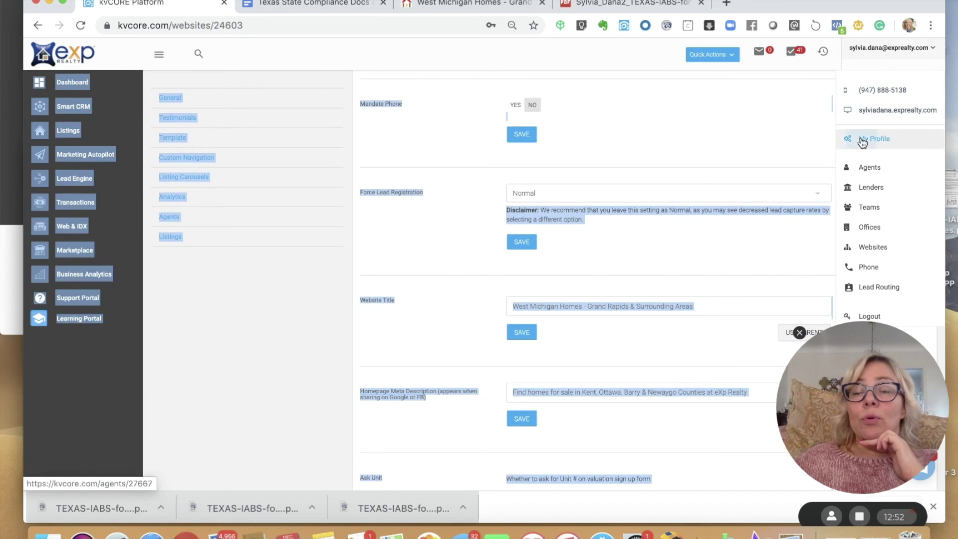
{"action": "left_click", "coordinate": [863, 140]}
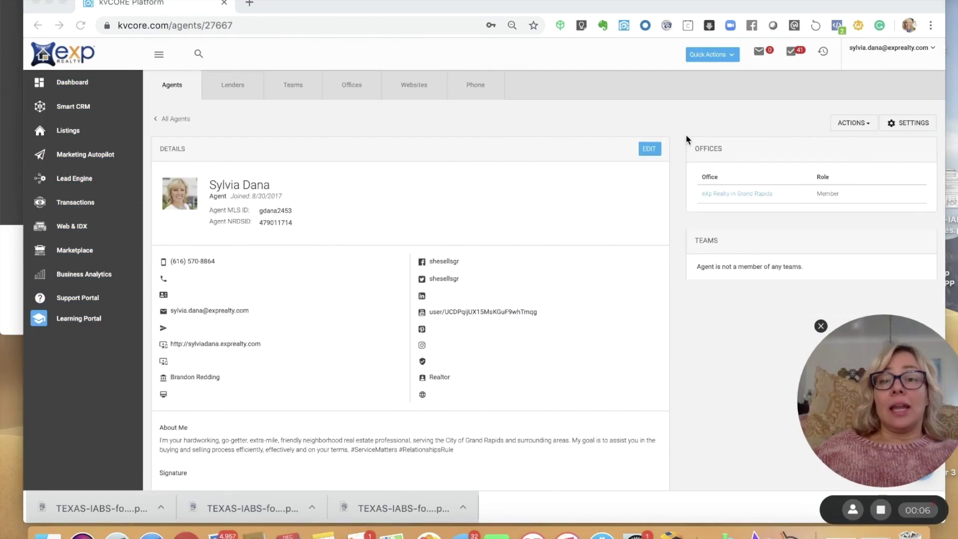
{"action": "left_click", "coordinate": [648, 150]}
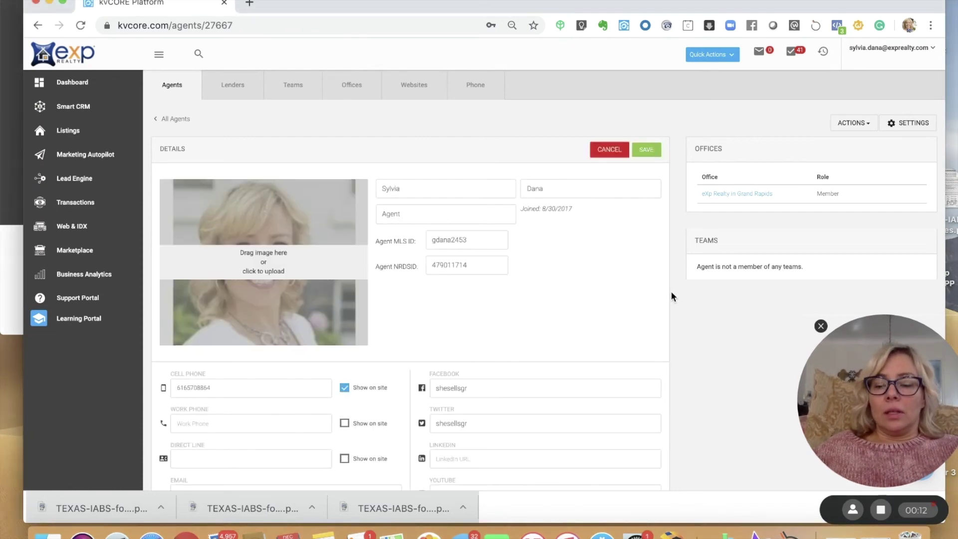
{"action": "scroll", "coordinate": [670, 291], "scroll_direction": "down", "scroll_amount": 5}
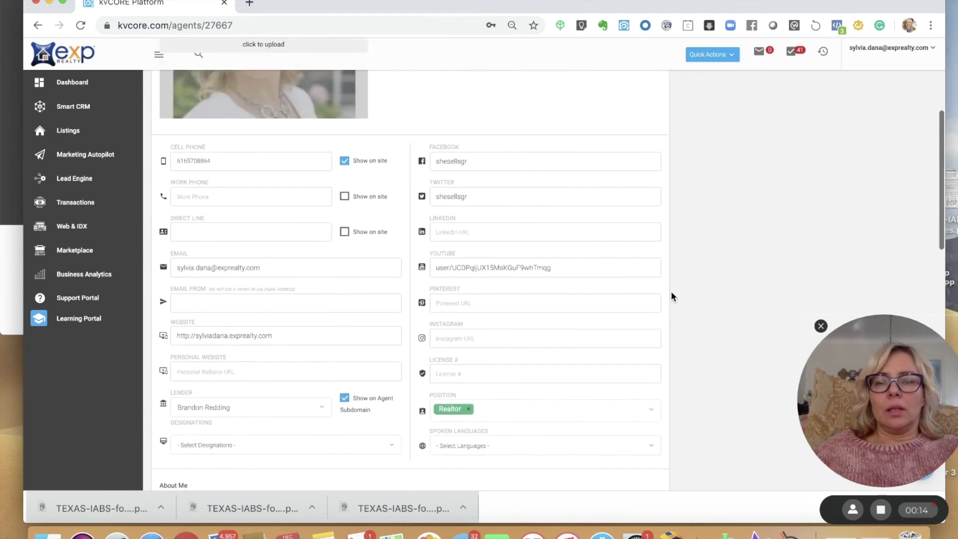
{"action": "scroll", "coordinate": [671, 293], "scroll_direction": "down", "scroll_amount": 7}
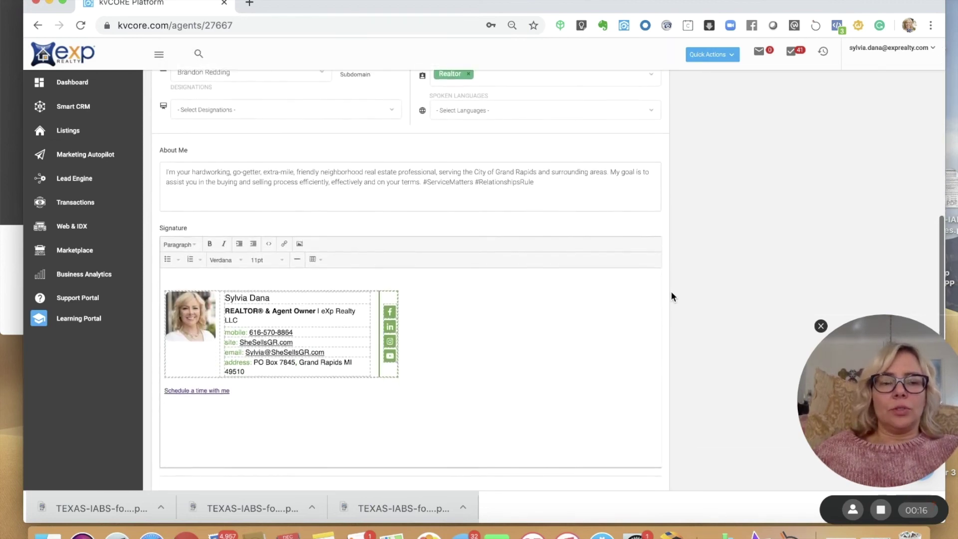
{"action": "scroll", "coordinate": [671, 293], "scroll_direction": "down", "scroll_amount": 2}
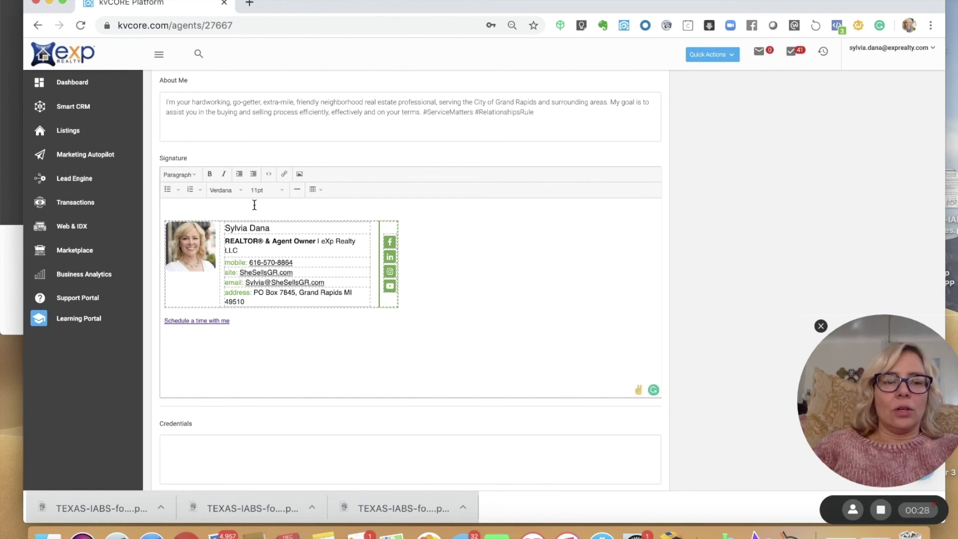
- Paste both Texas notice lines above the signature with a blank line after, then show the compliance note
{"action": "key", "text": "super+v"}
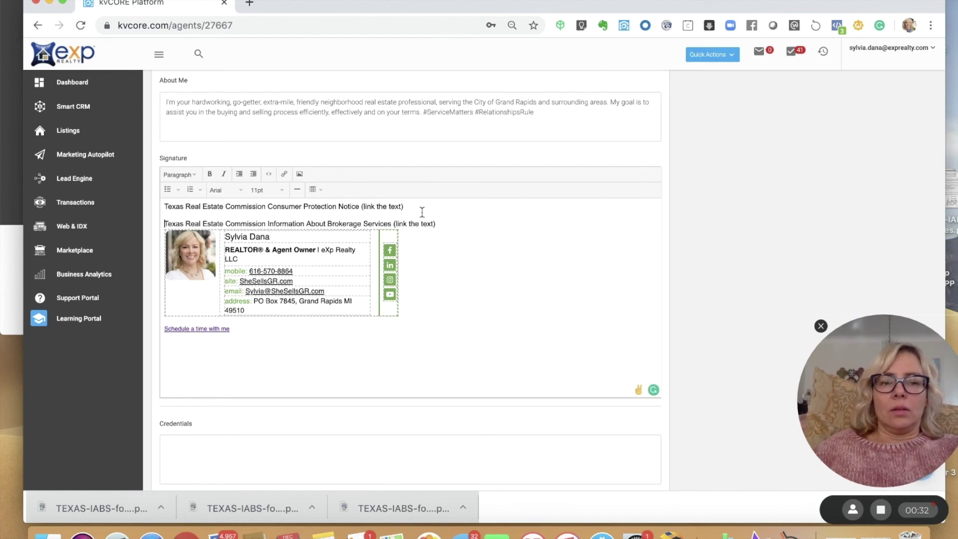
{"action": "key", "text": "Return"}
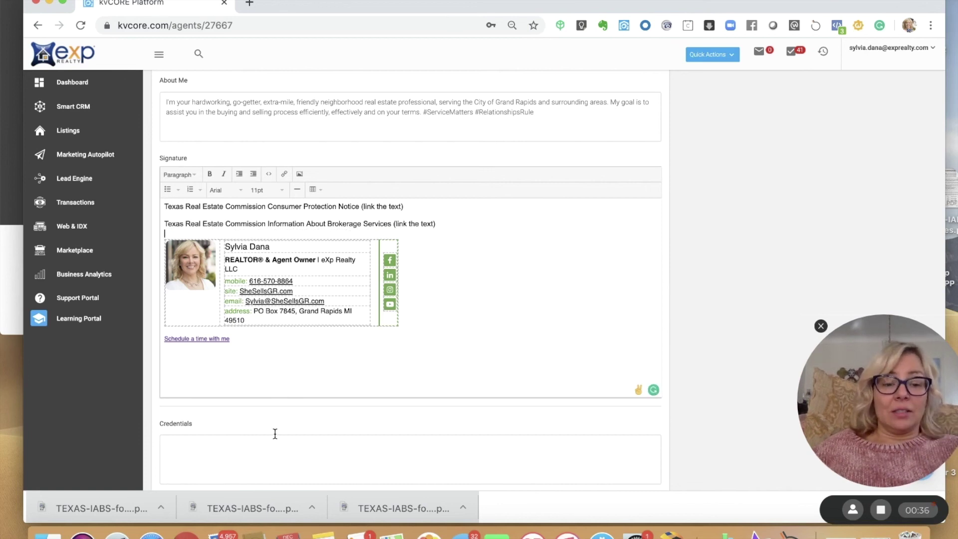
{"action": "left_click", "coordinate": [333, 528]}
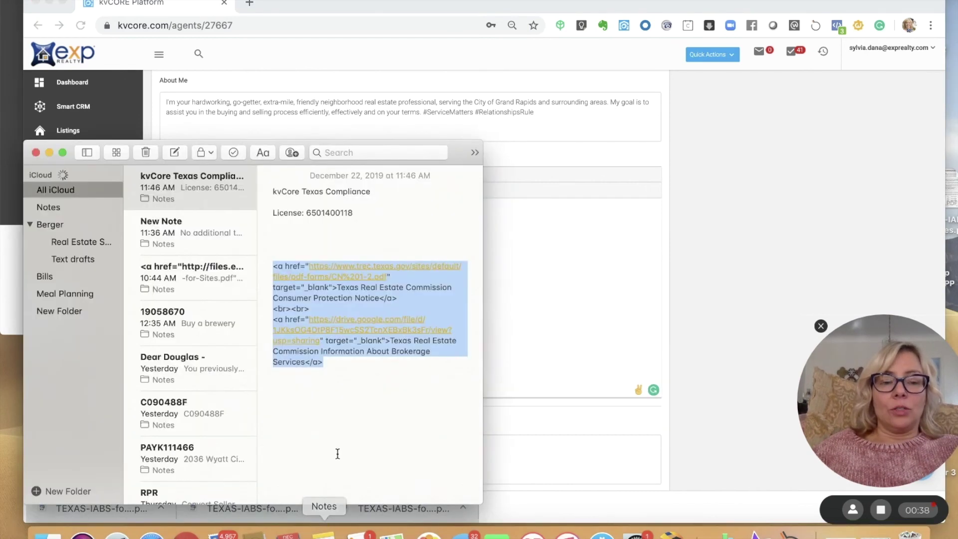
- Copy the TREC Consumer Protection Notice URL from the note and delete the '(link the text)' placeholder
{"action": "left_click", "coordinate": [331, 344]}
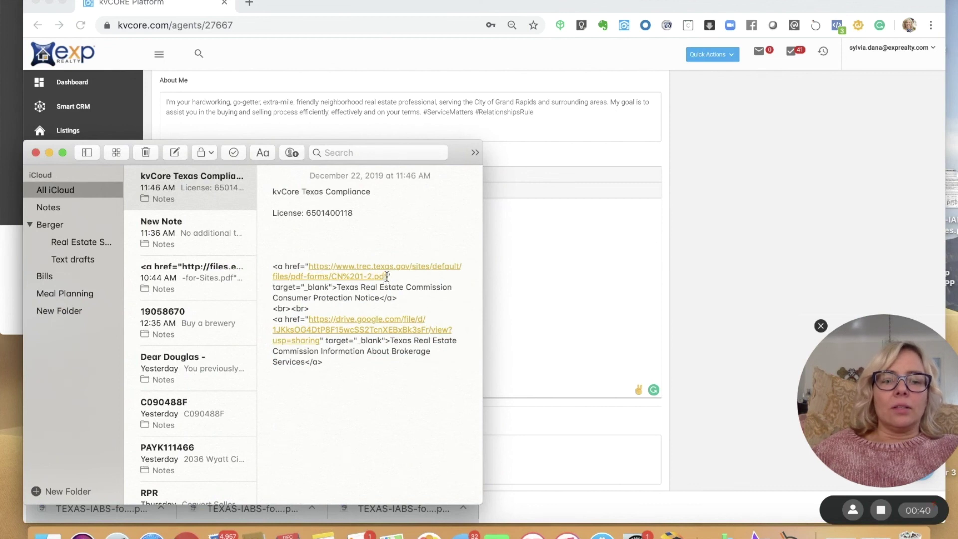
{"action": "left_click_drag", "start_coordinate": [387, 277], "coordinate": [309, 266]}
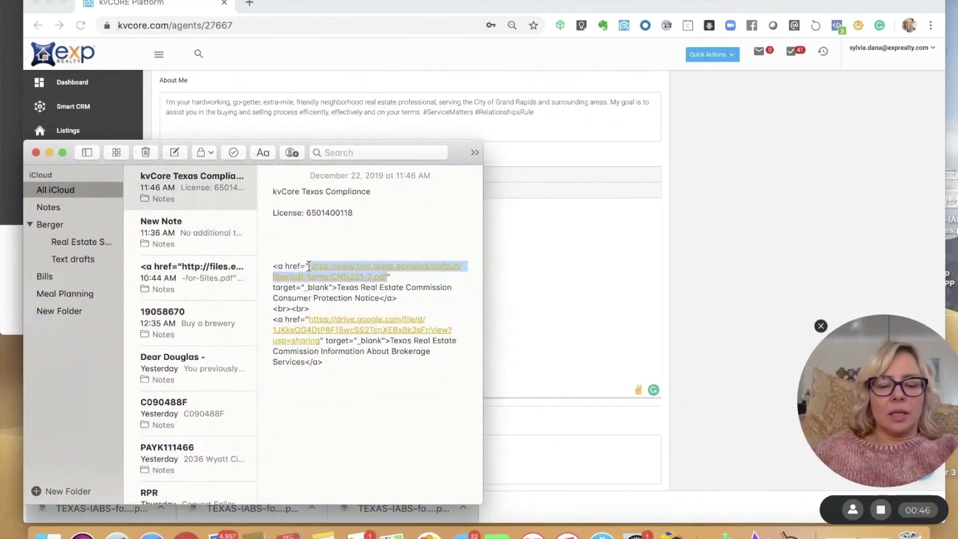
{"action": "left_click", "coordinate": [499, 220]}
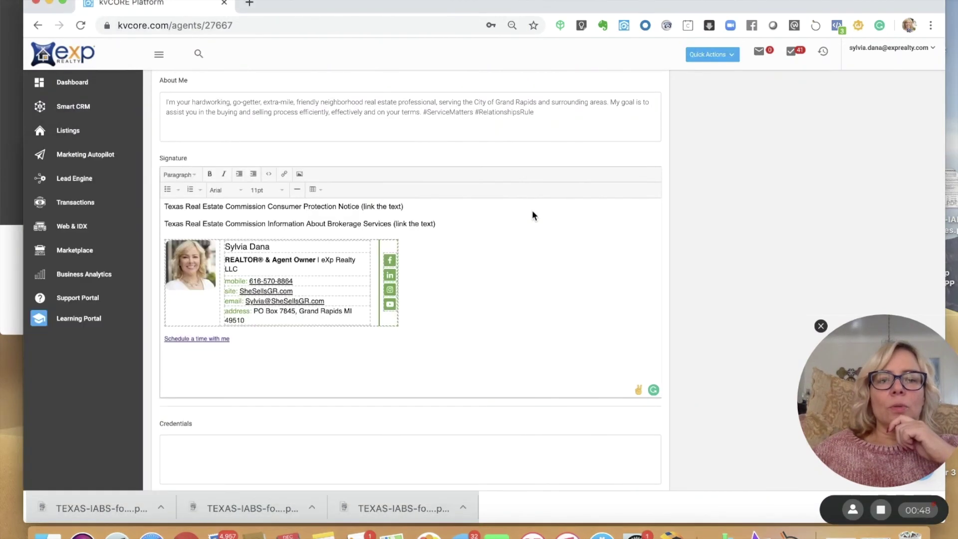
{"action": "left_click_drag", "start_coordinate": [407, 210], "coordinate": [358, 208]}
{"action": "key", "text": "BackSpace"}
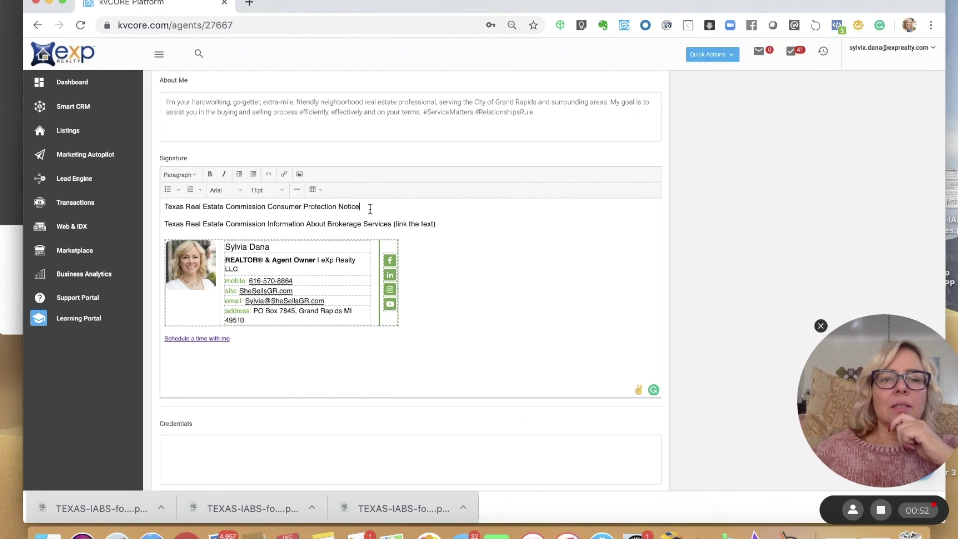
- Link the whole Consumer Protection Notice line to the TREC PDF, opening in a new window
{"action": "left_click_drag", "start_coordinate": [360, 209], "coordinate": [162, 210]}
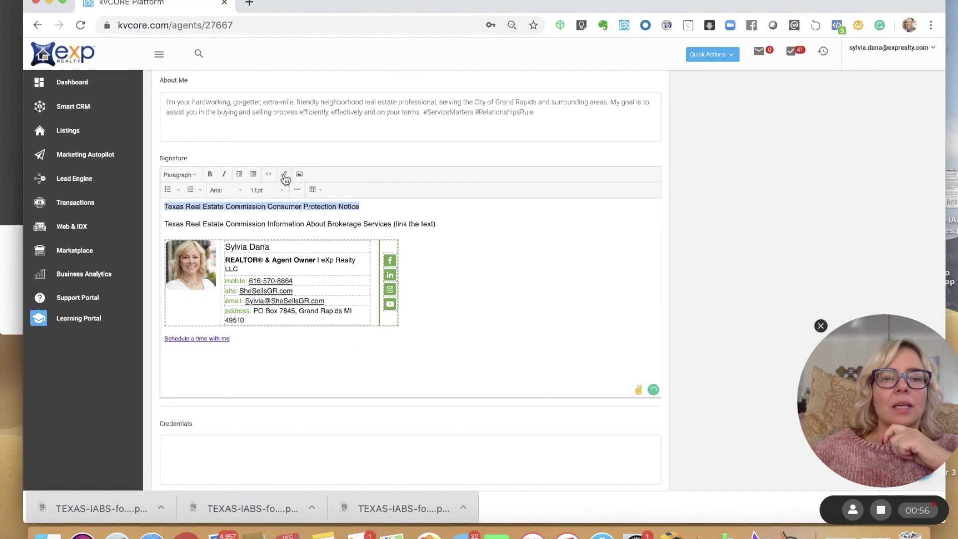
{"action": "left_click", "coordinate": [285, 175]}
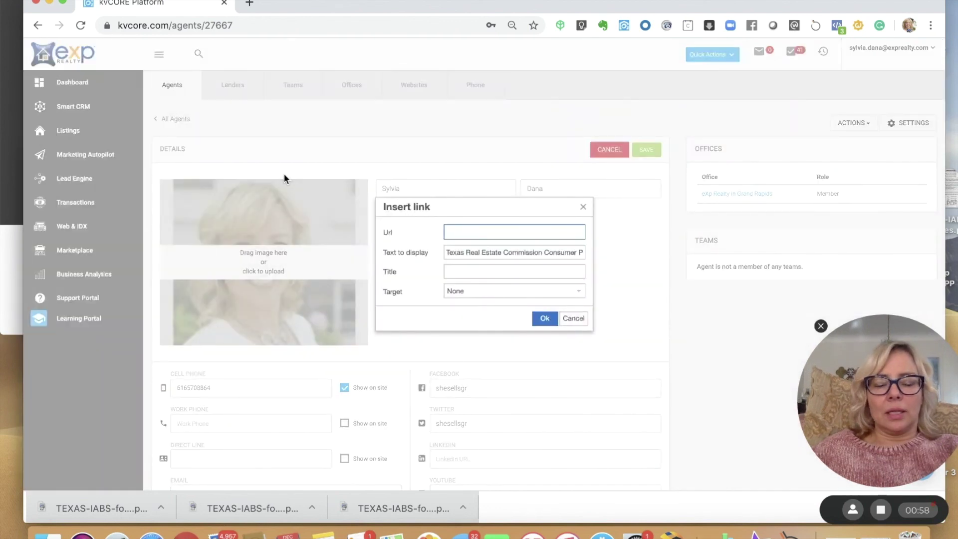
{"action": "key", "text": "super+v"}
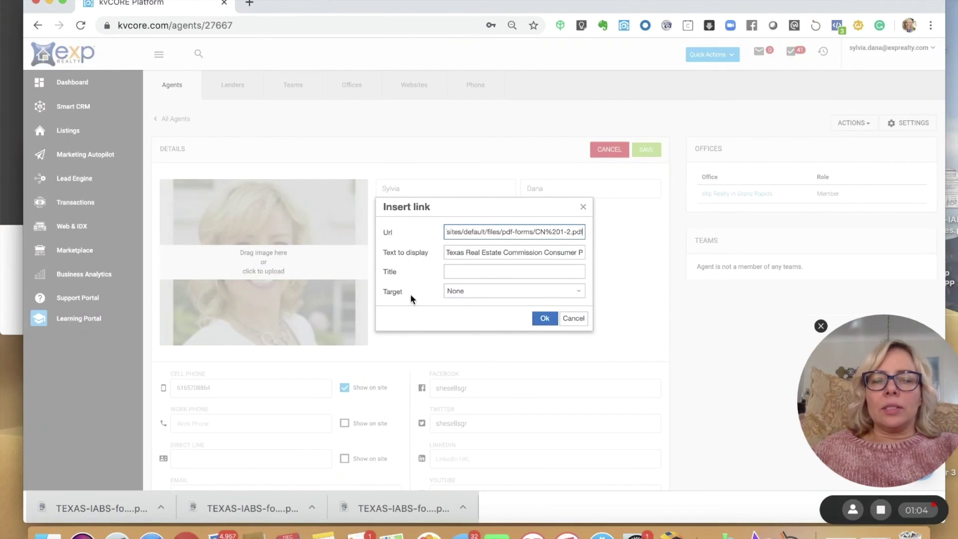
{"action": "left_click", "coordinate": [553, 294]}
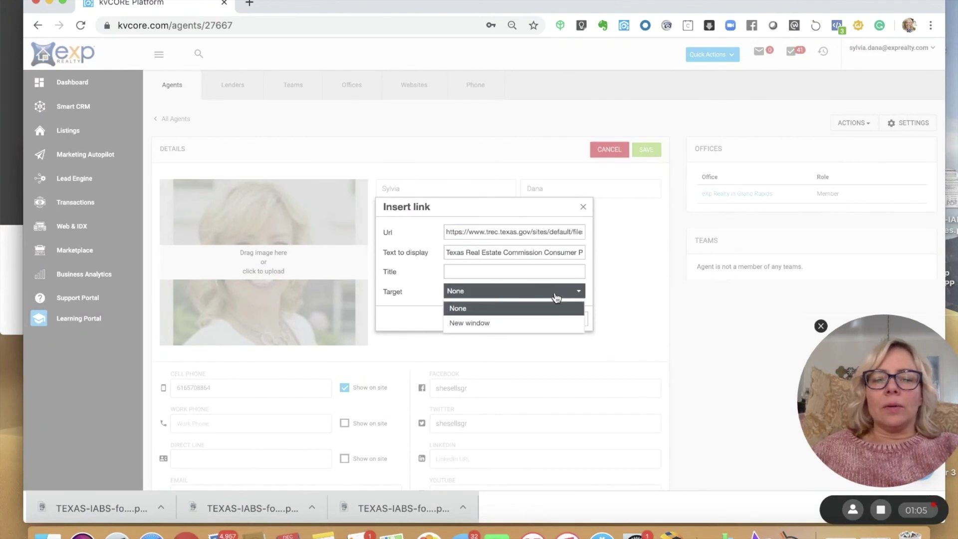
{"action": "left_click", "coordinate": [475, 324]}
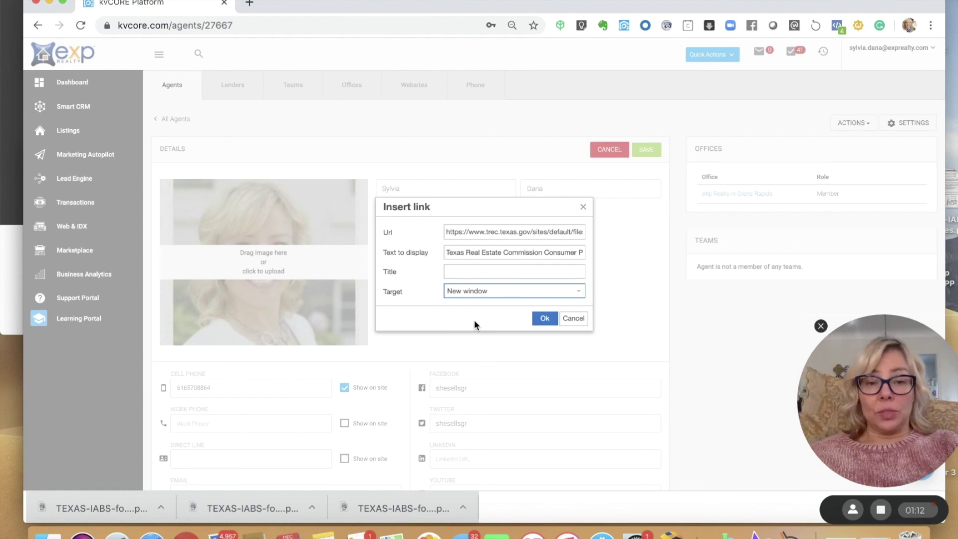
{"action": "left_click", "coordinate": [544, 318]}
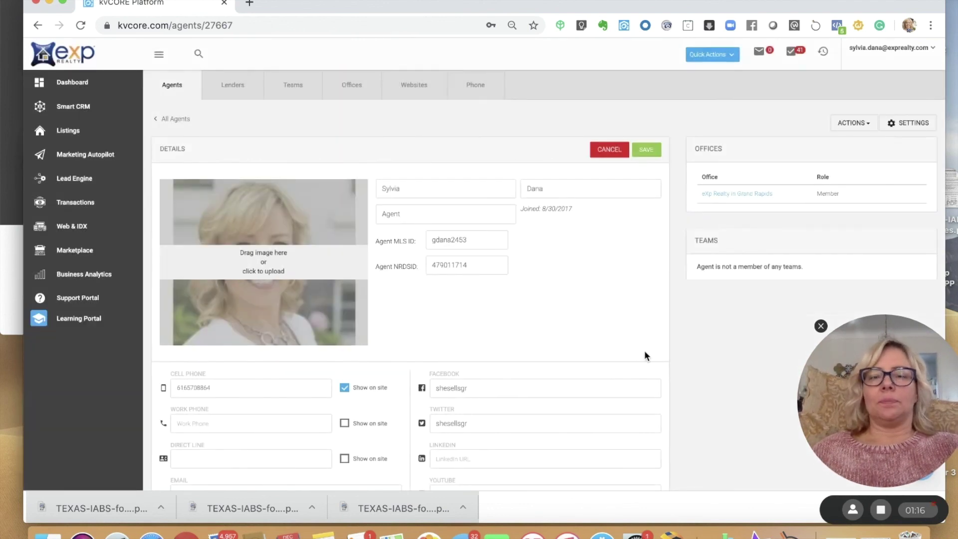
- Copy the Google Drive URL from the note and delete the '(link the text)' placeholder after Services
{"action": "scroll", "coordinate": [687, 354], "scroll_direction": "down", "scroll_amount": 3}
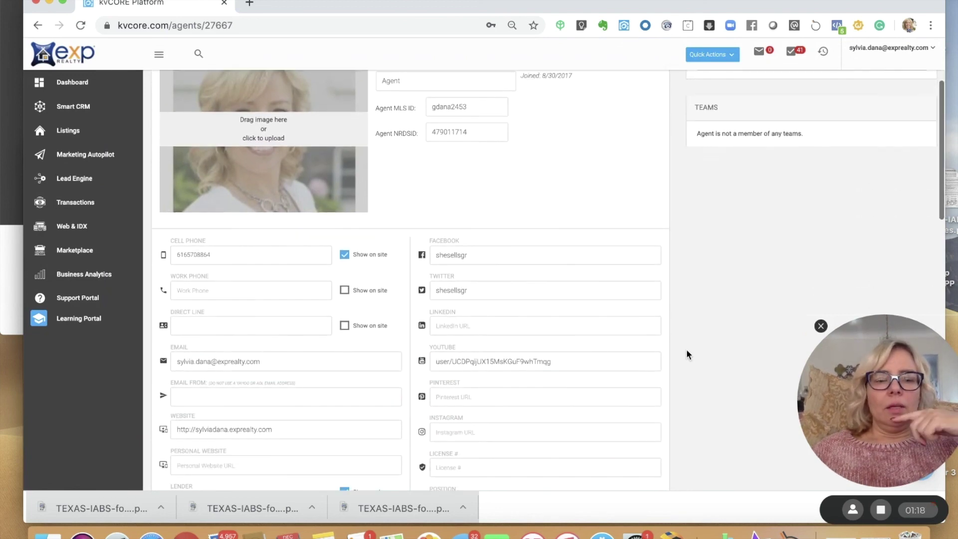
{"action": "scroll", "coordinate": [687, 354], "scroll_direction": "down", "scroll_amount": 7}
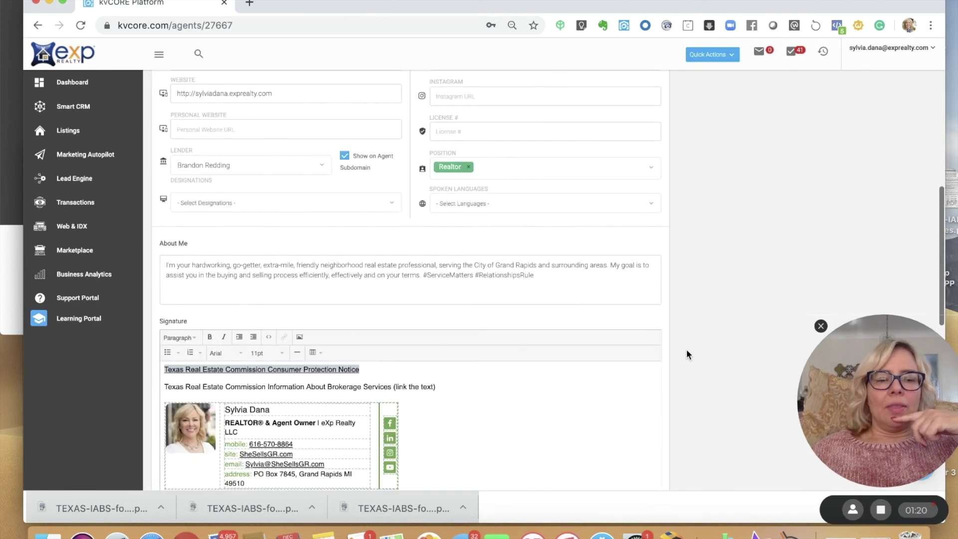
{"action": "left_click", "coordinate": [524, 387]}
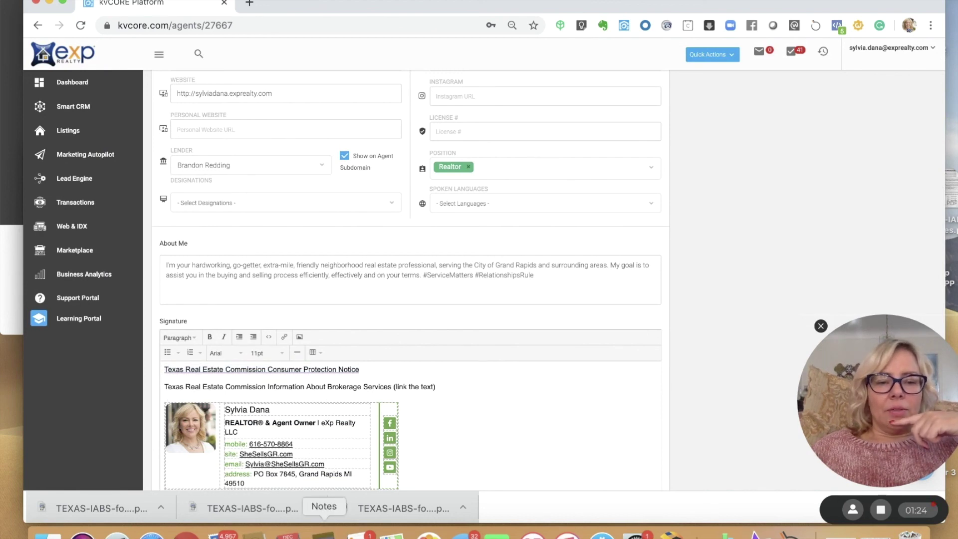
{"action": "left_click", "coordinate": [324, 532]}
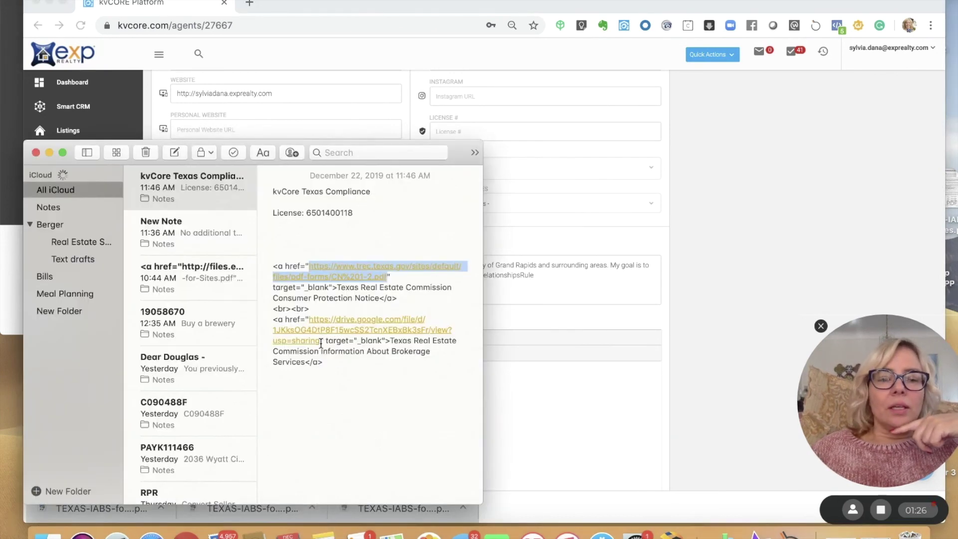
{"action": "left_click_drag", "start_coordinate": [321, 343], "coordinate": [310, 322]}
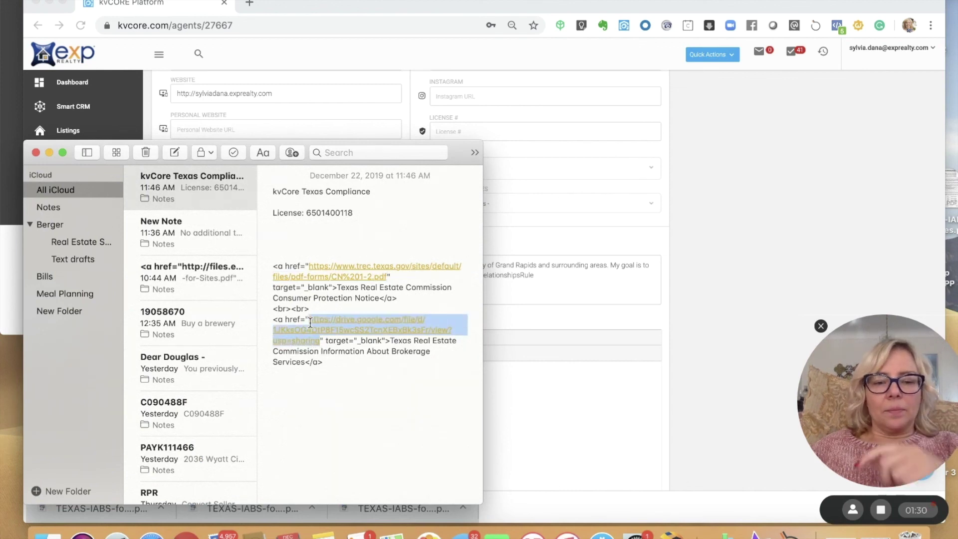
{"action": "left_click", "coordinate": [520, 373]}
{"action": "left_click_drag", "start_coordinate": [446, 388], "coordinate": [392, 388]}
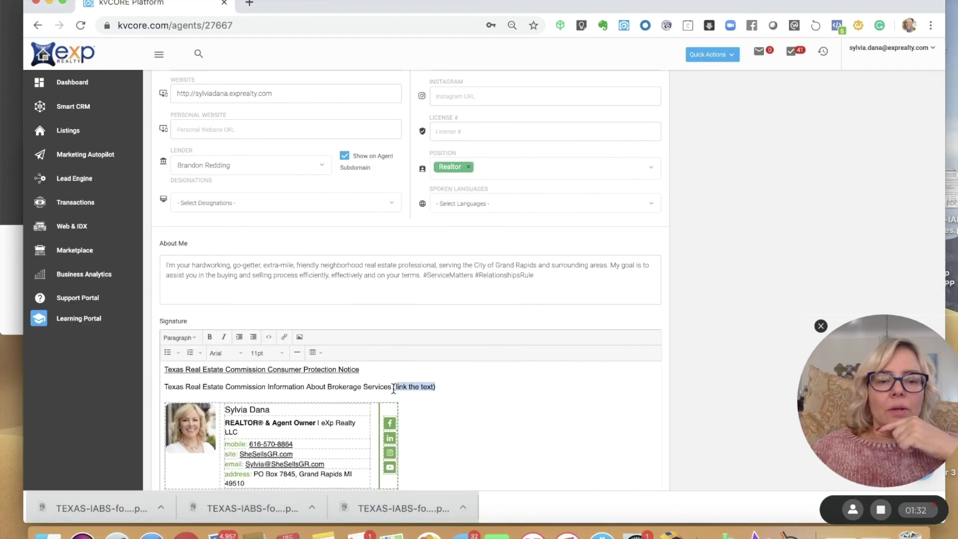
{"action": "key", "text": "BackSpace"}
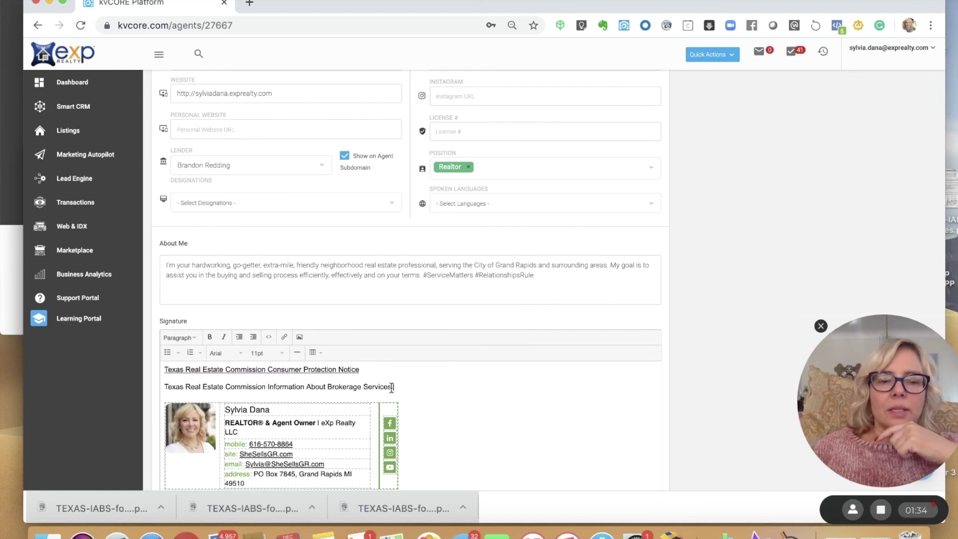
- Link the Brokerage Services line to the Drive IABS PDF in a new window and save the profile
{"action": "left_click_drag", "start_coordinate": [392, 388], "coordinate": [165, 389]}
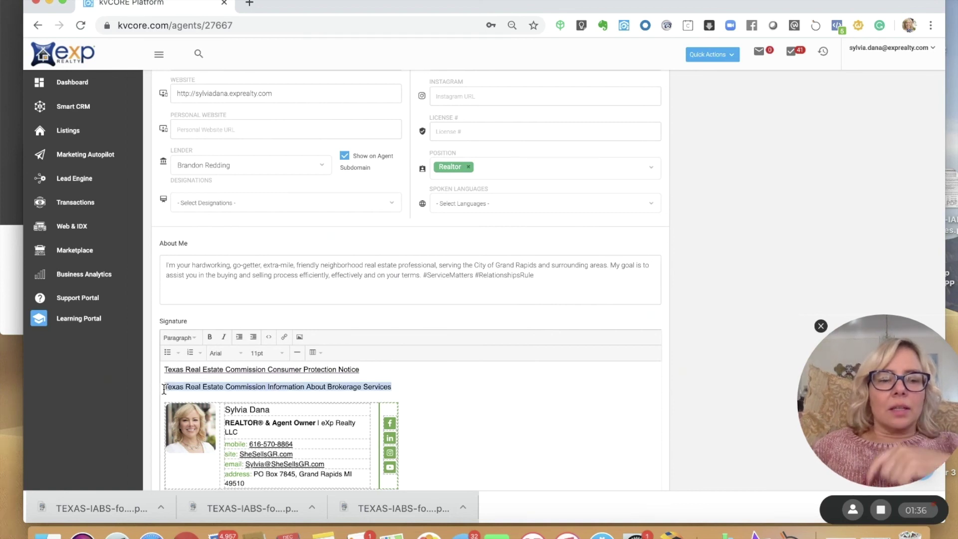
{"action": "left_click", "coordinate": [283, 336]}
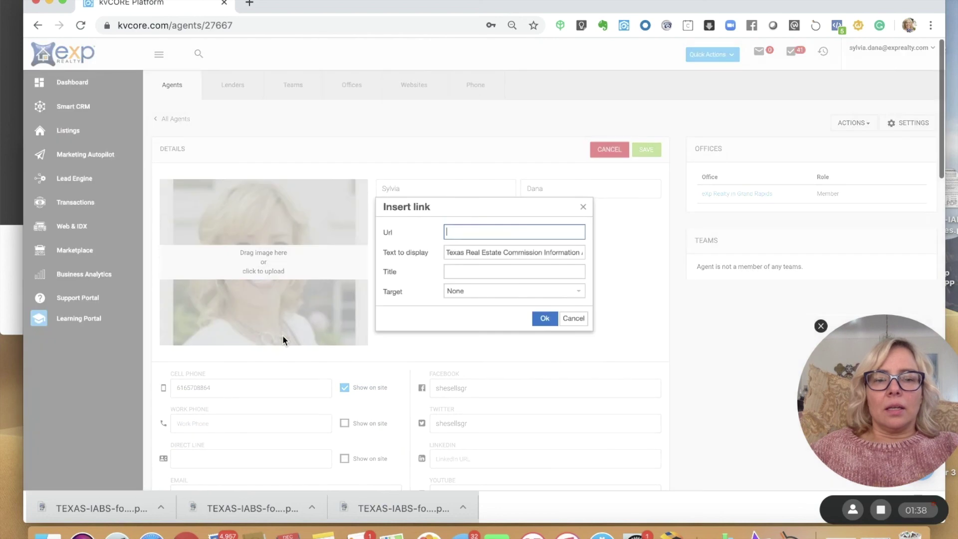
{"action": "key", "text": "super+v"}
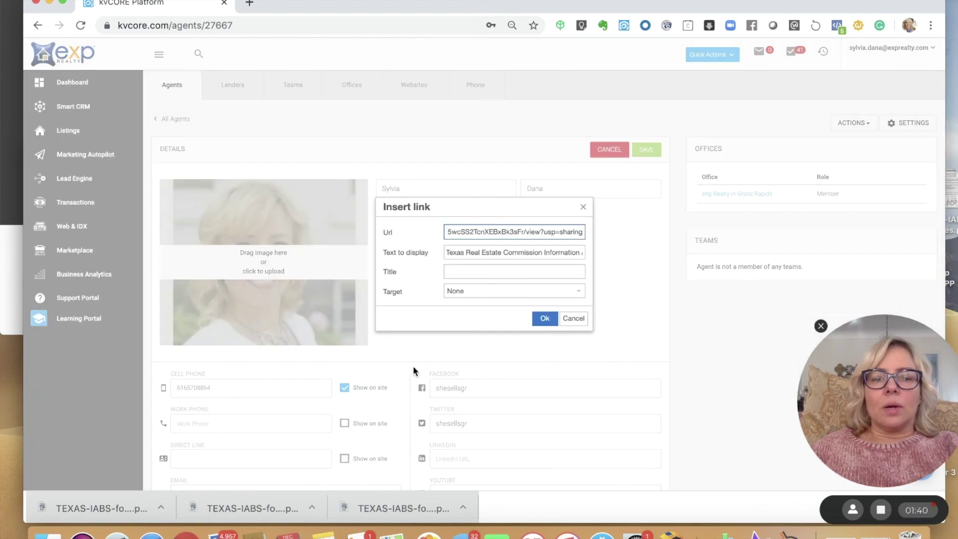
{"action": "left_click", "coordinate": [463, 294]}
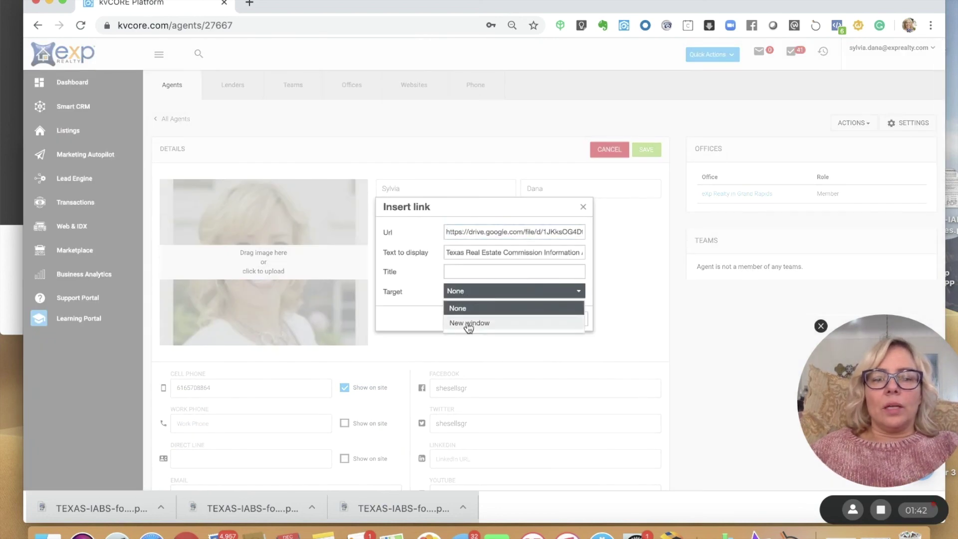
{"action": "left_click", "coordinate": [474, 323]}
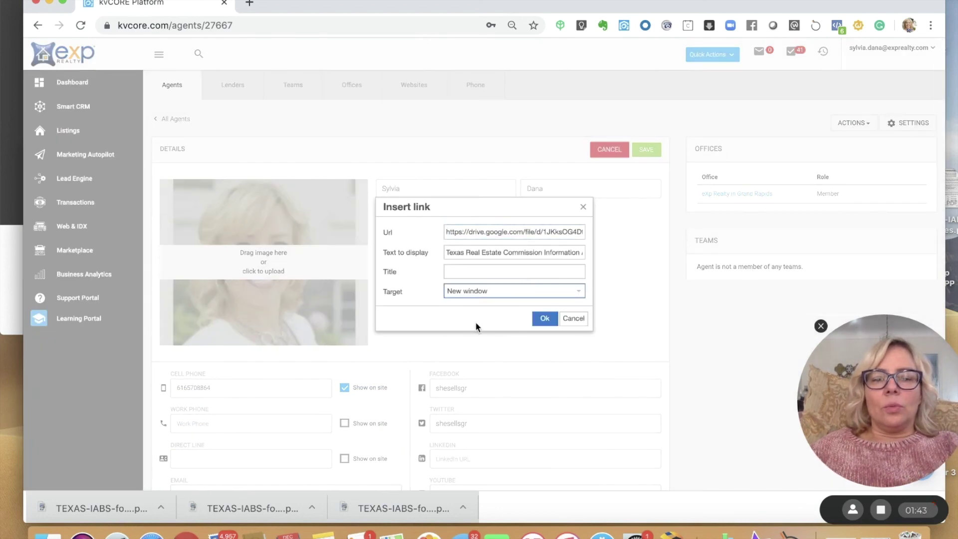
{"action": "left_click", "coordinate": [543, 319]}
{"action": "left_click", "coordinate": [655, 150]}
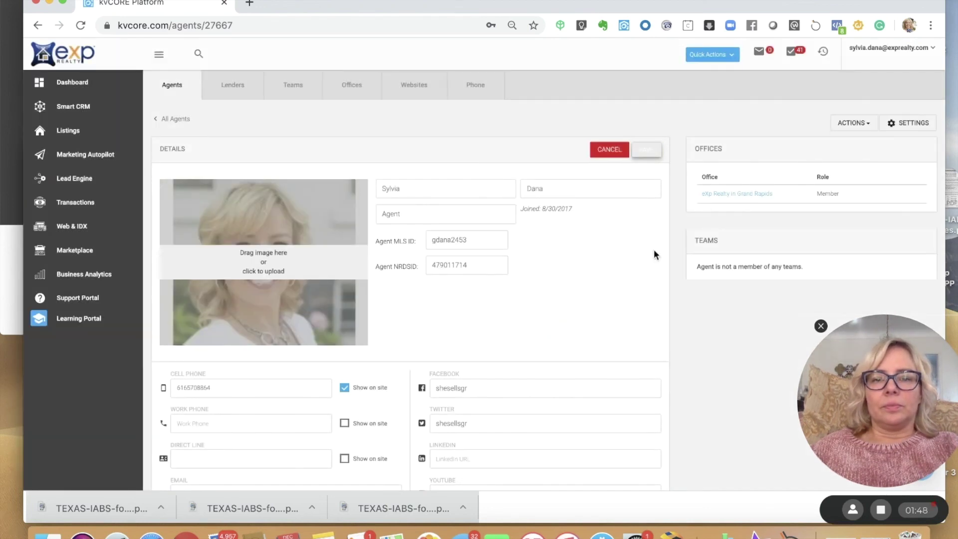
- Scroll down the saved profile to review the signature with both Texas notice lines
{"action": "scroll", "coordinate": [694, 325], "scroll_direction": "down", "scroll_amount": 5}
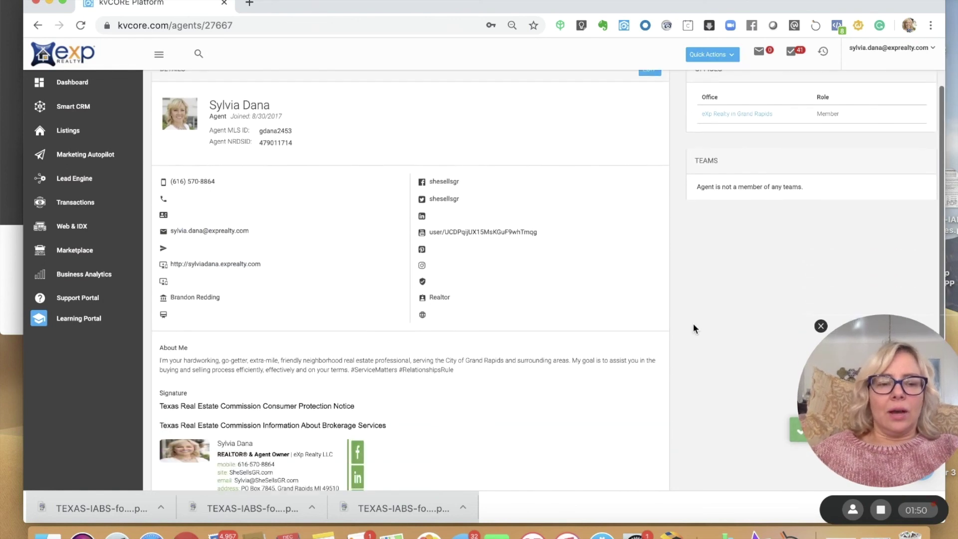